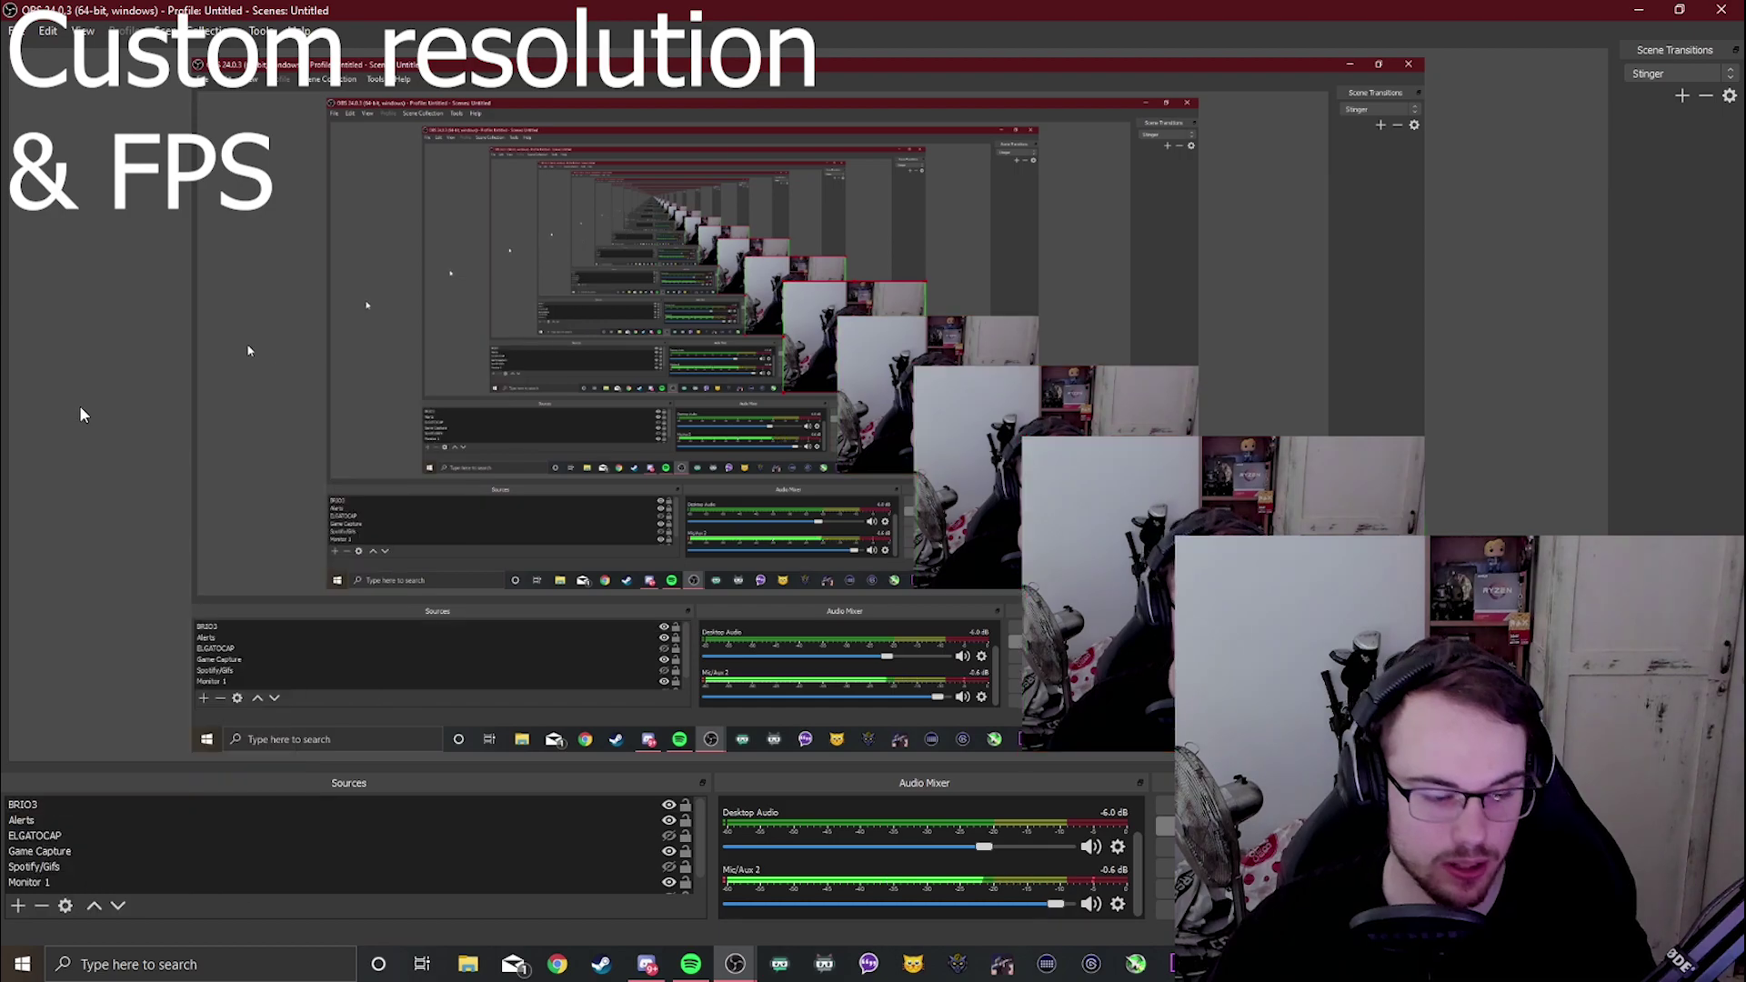
# Step: Select the BRIO3 webcam source in the Sources list
pyautogui.click(60, 808)
# Step: Open the BRIO3 source's Properties window from its context menu
pyautogui.rightClick(86, 804)
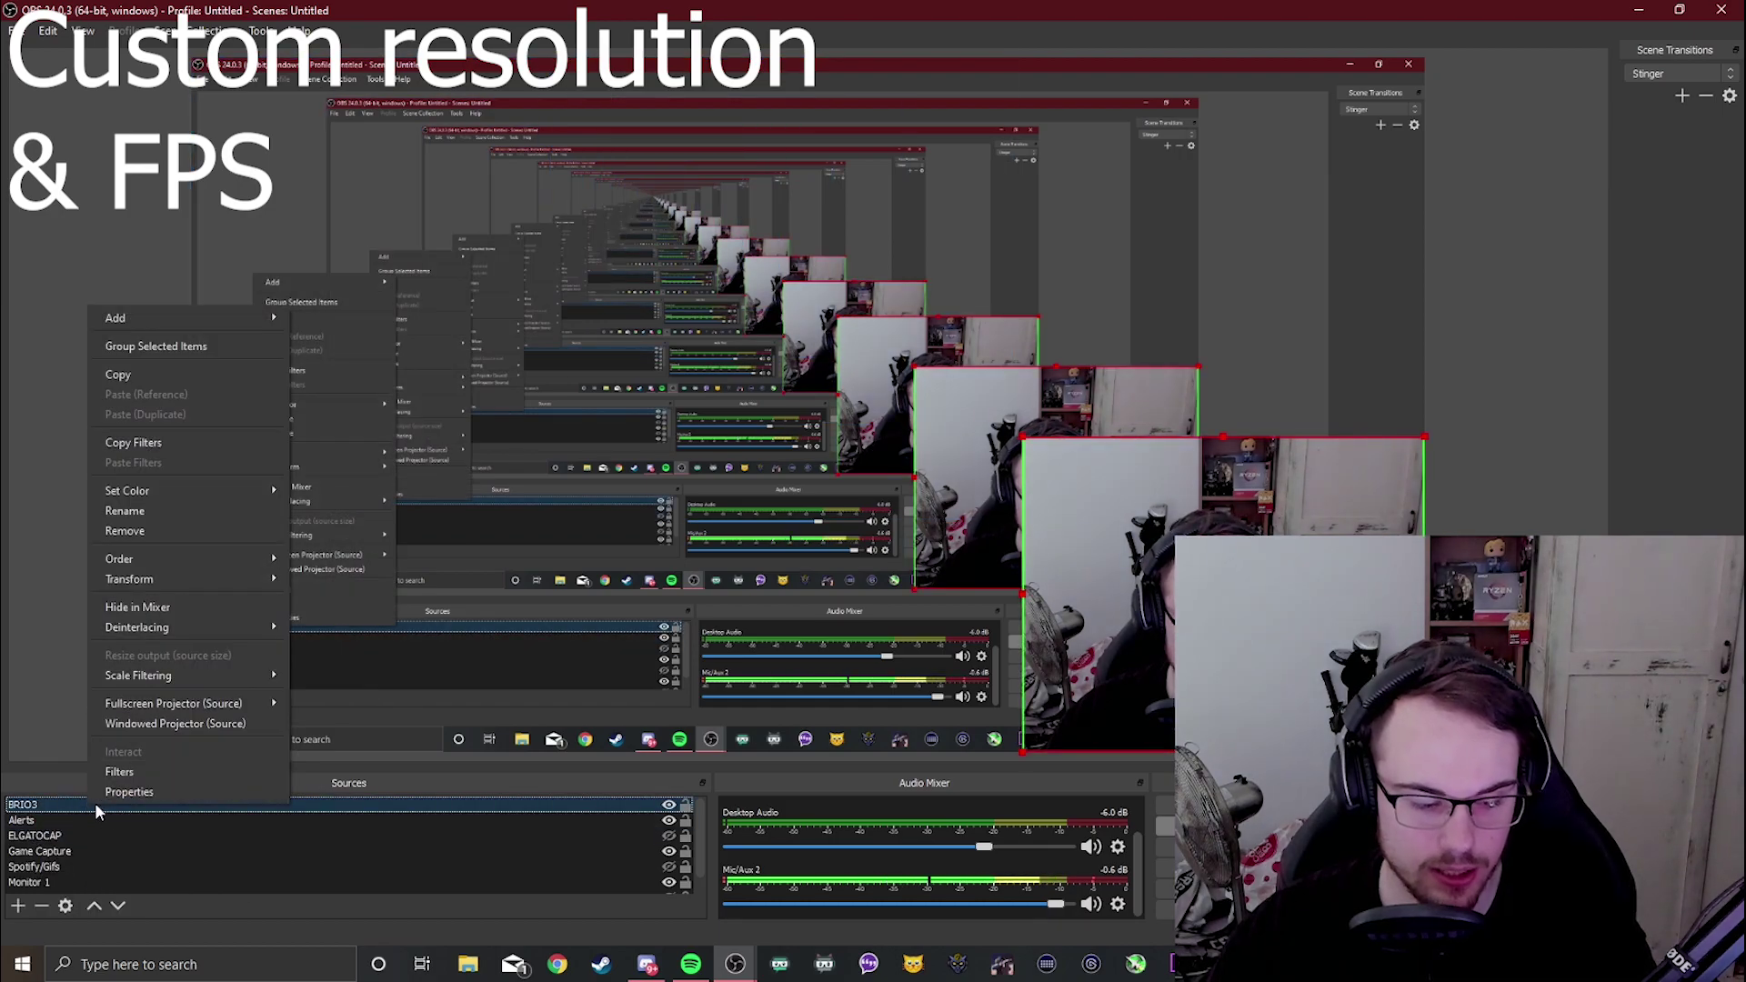
pyautogui.click(133, 793)
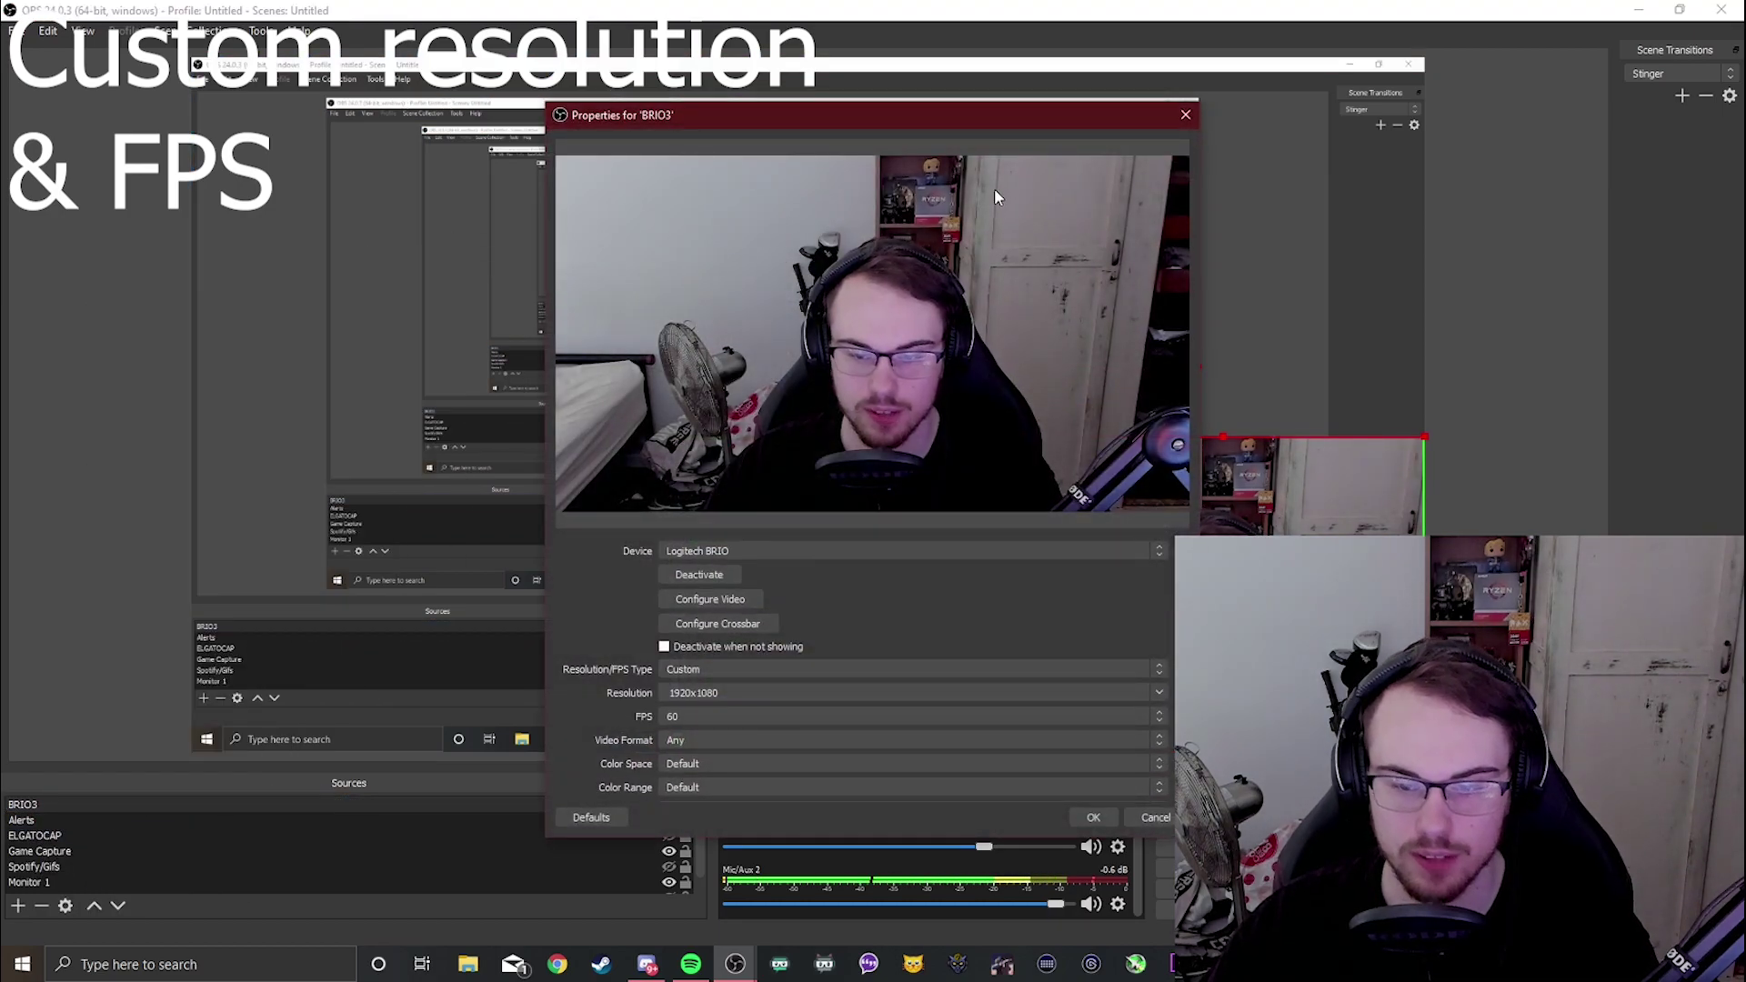
pyautogui.moveTo(984, 115); pyautogui.dragTo(673, 109)
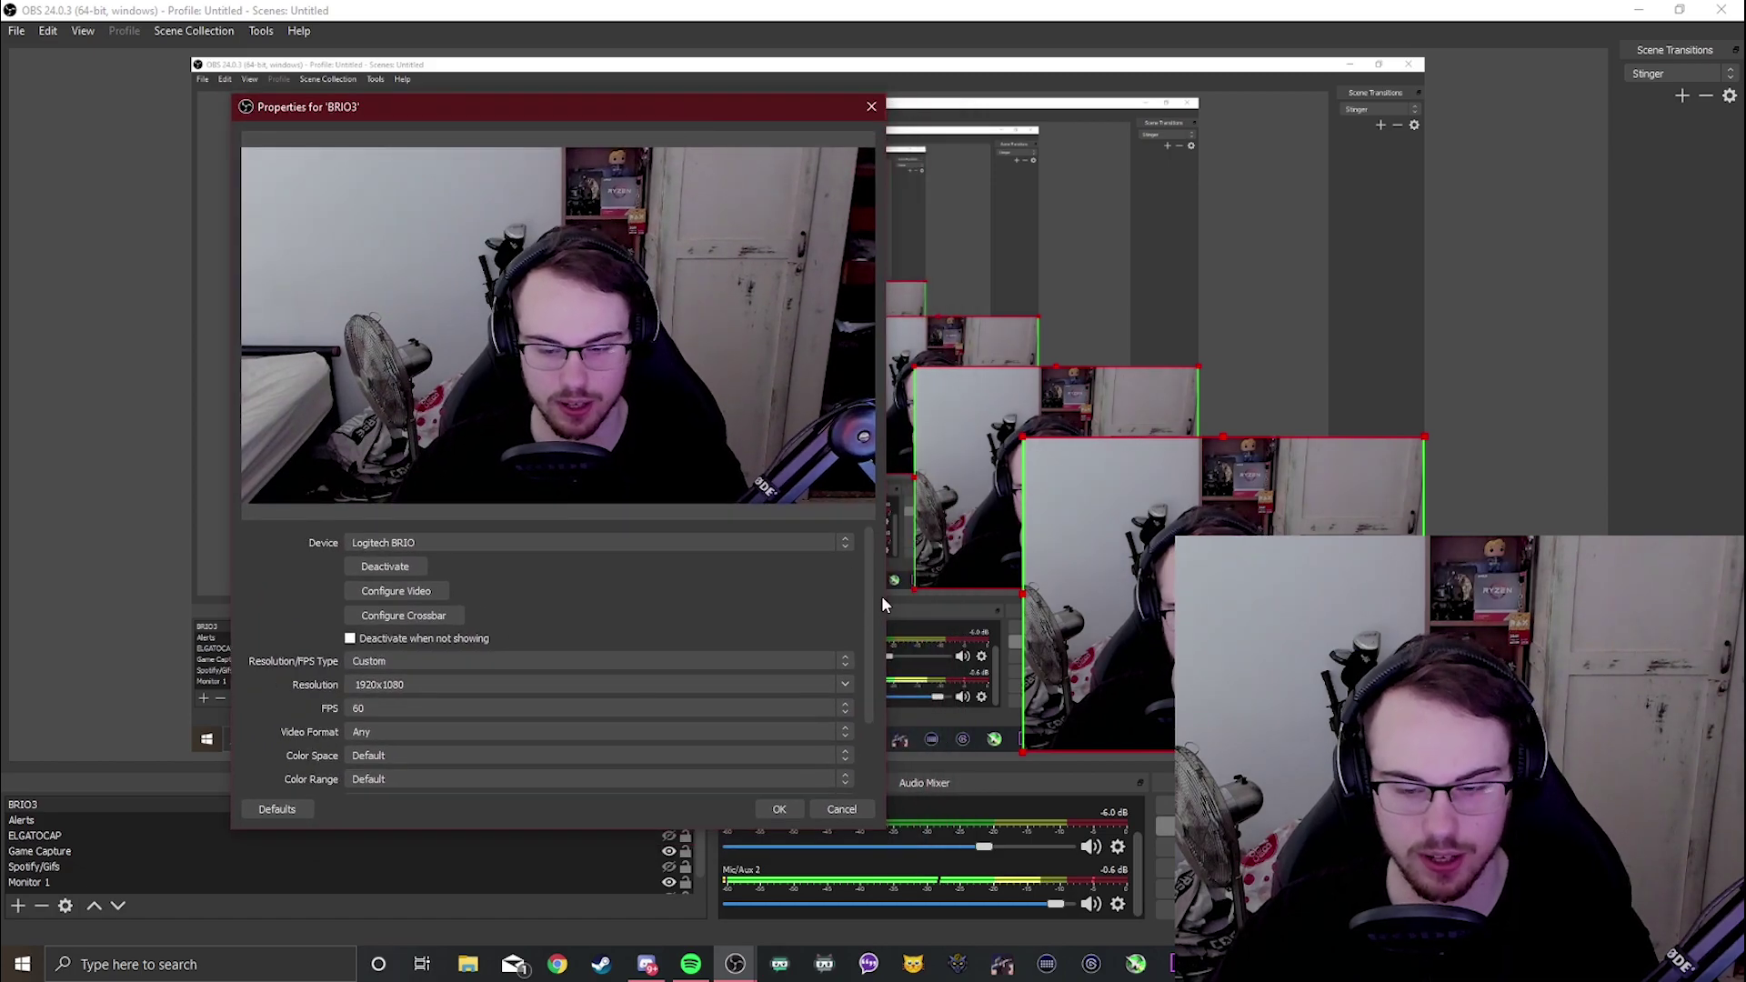
pyautogui.scroll(-3, 871, 592)
pyautogui.scroll(3, 874, 582)
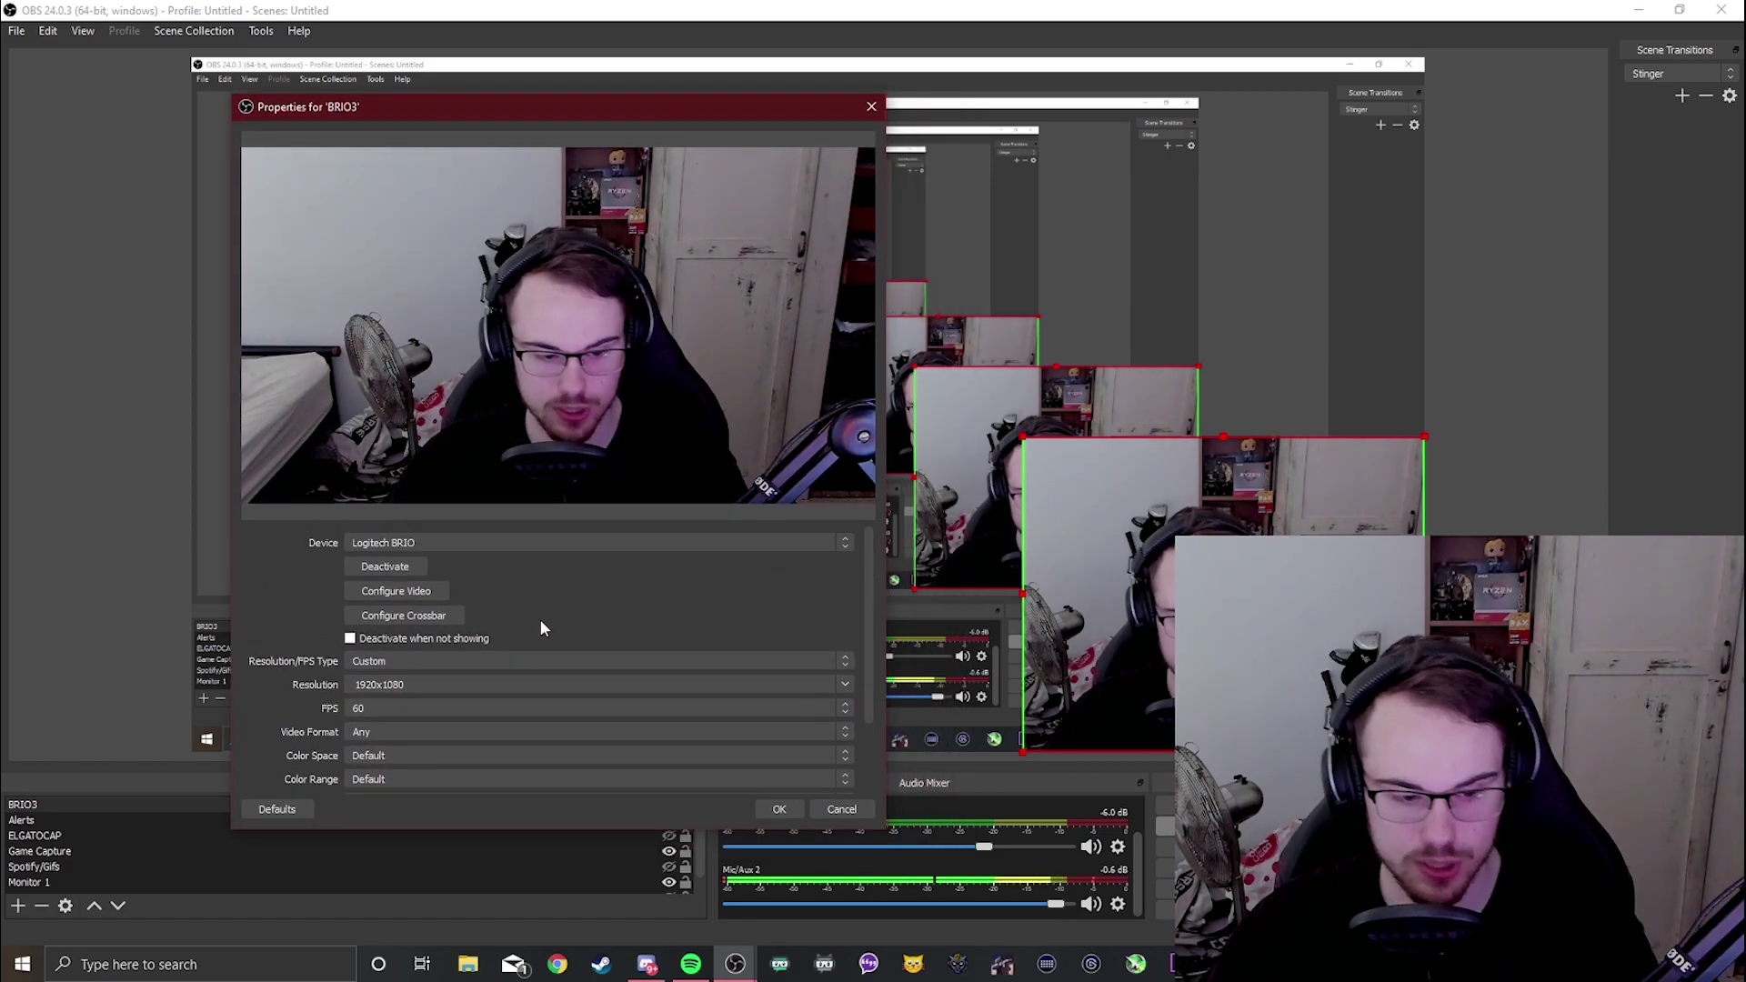
# Step: Switch Resolution/FPS Type to Device Default, then back to Custom at 1920x1080, 60 FPS
pyautogui.click(420, 664)
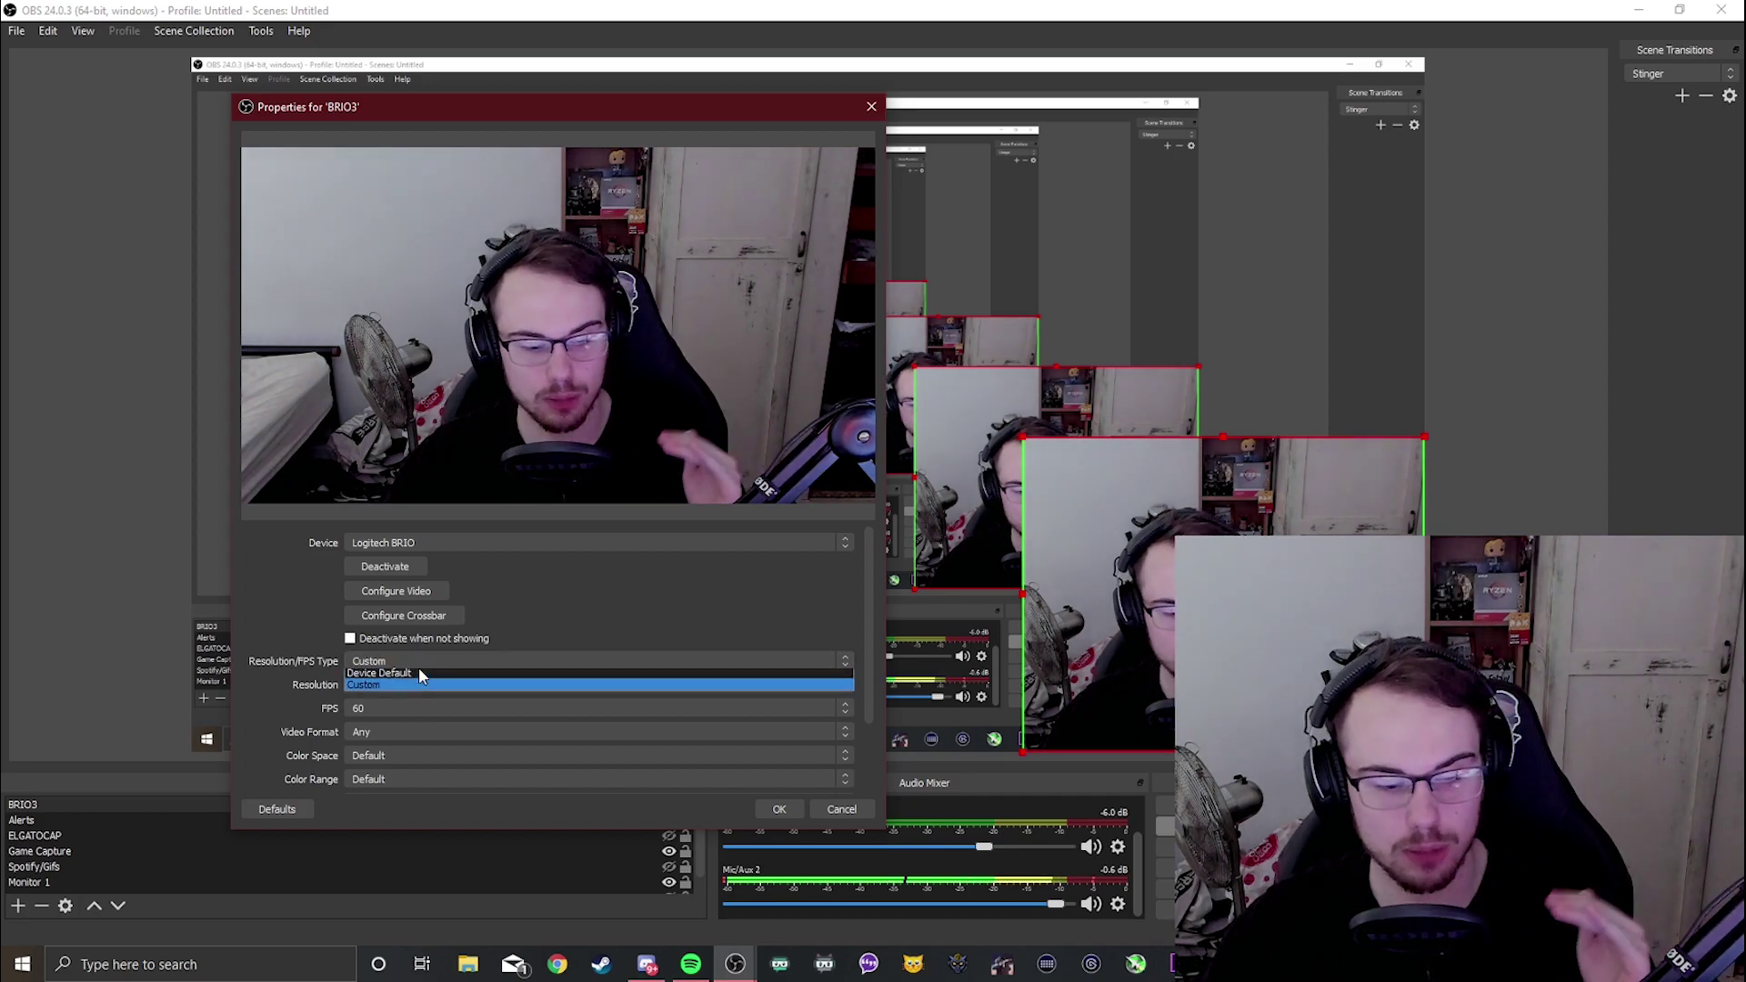
pyautogui.click(413, 674)
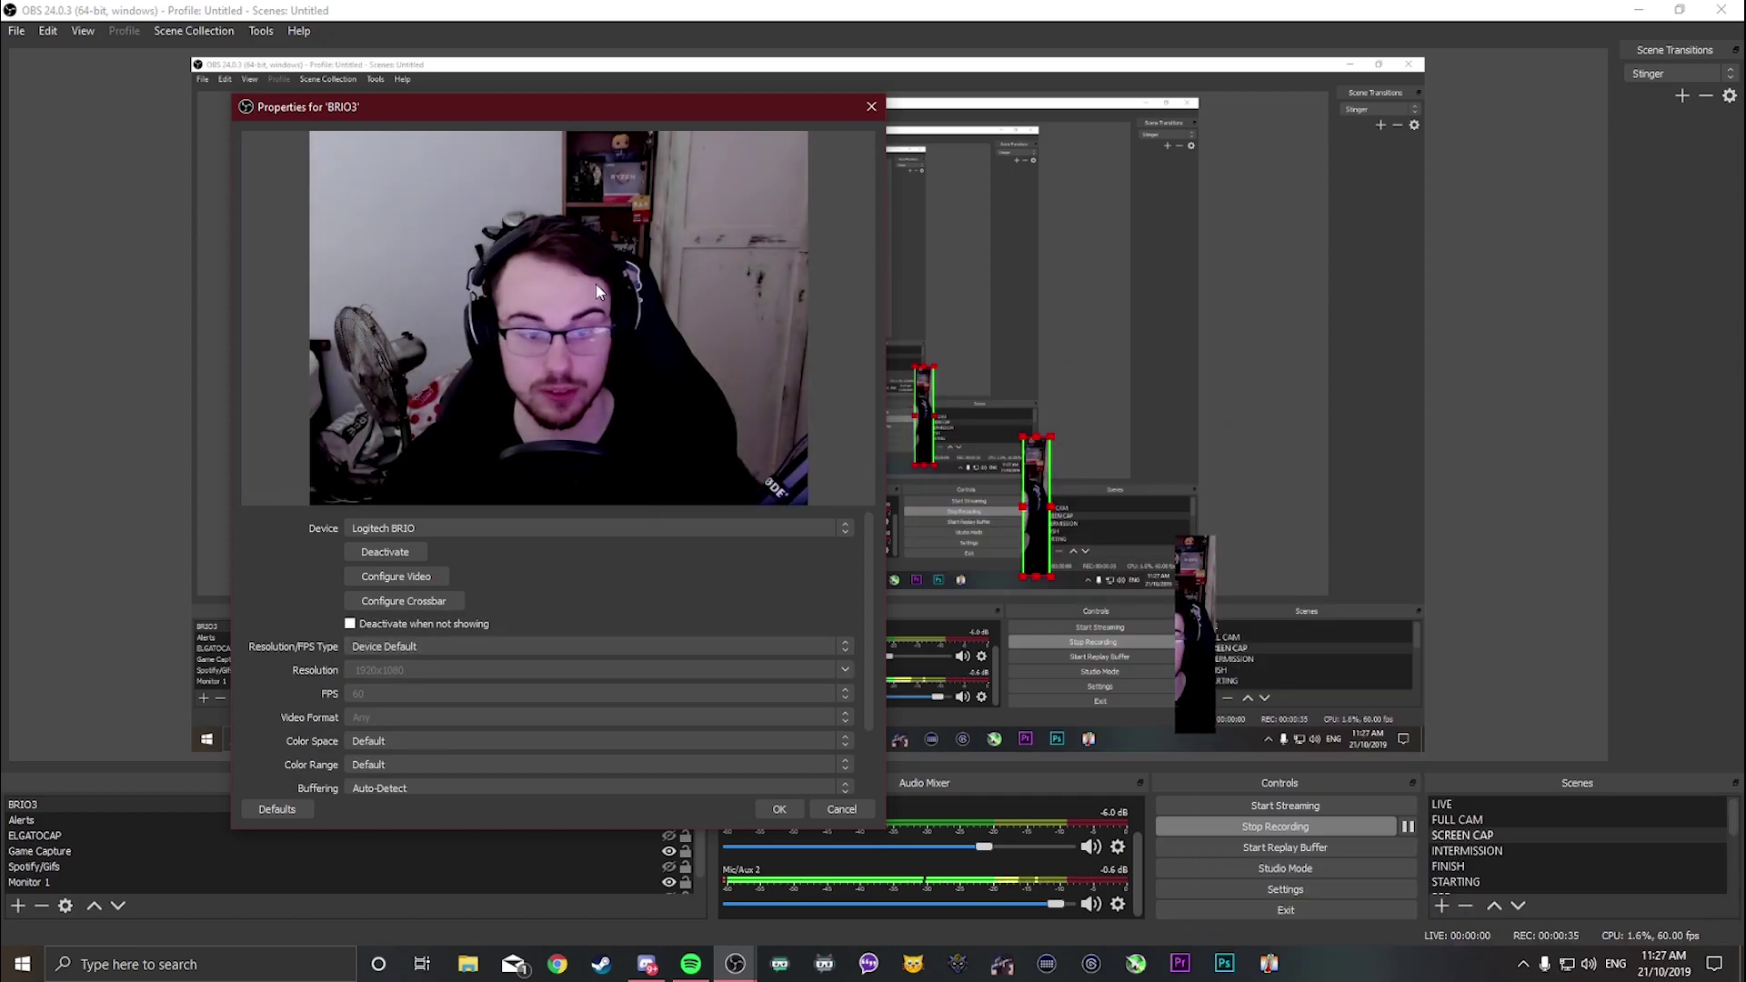
pyautogui.moveTo(649, 118); pyautogui.dragTo(964, 120)
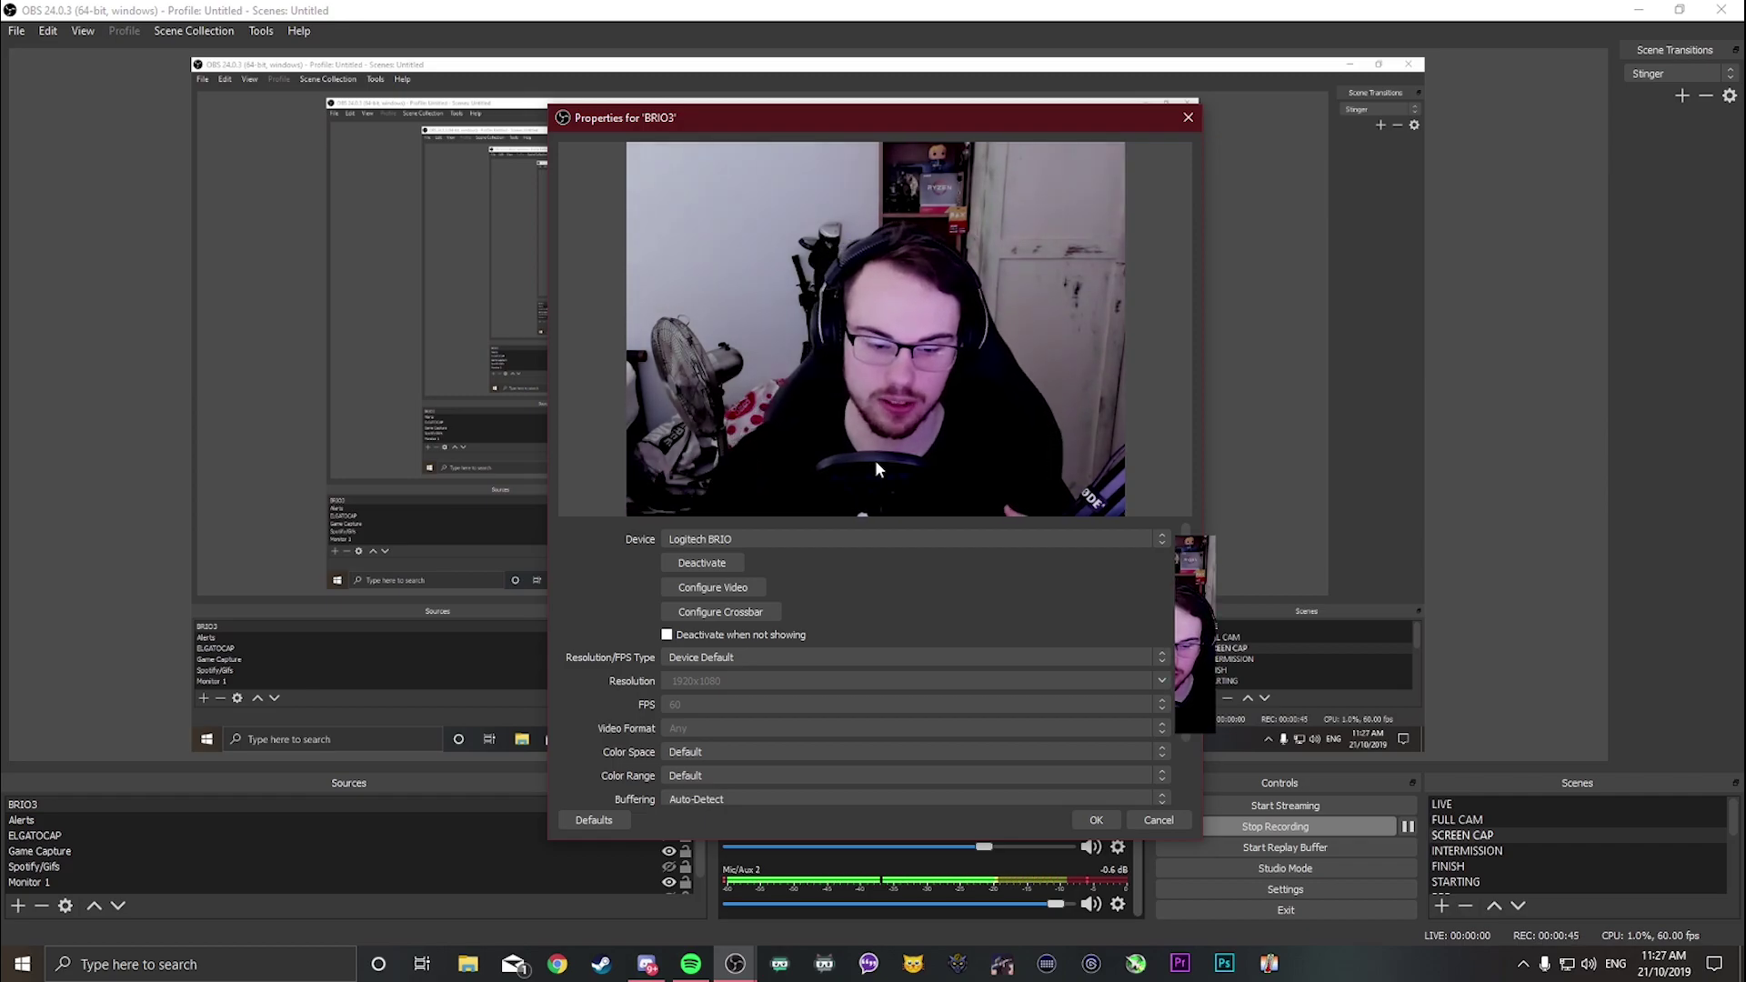
pyautogui.click(706, 659)
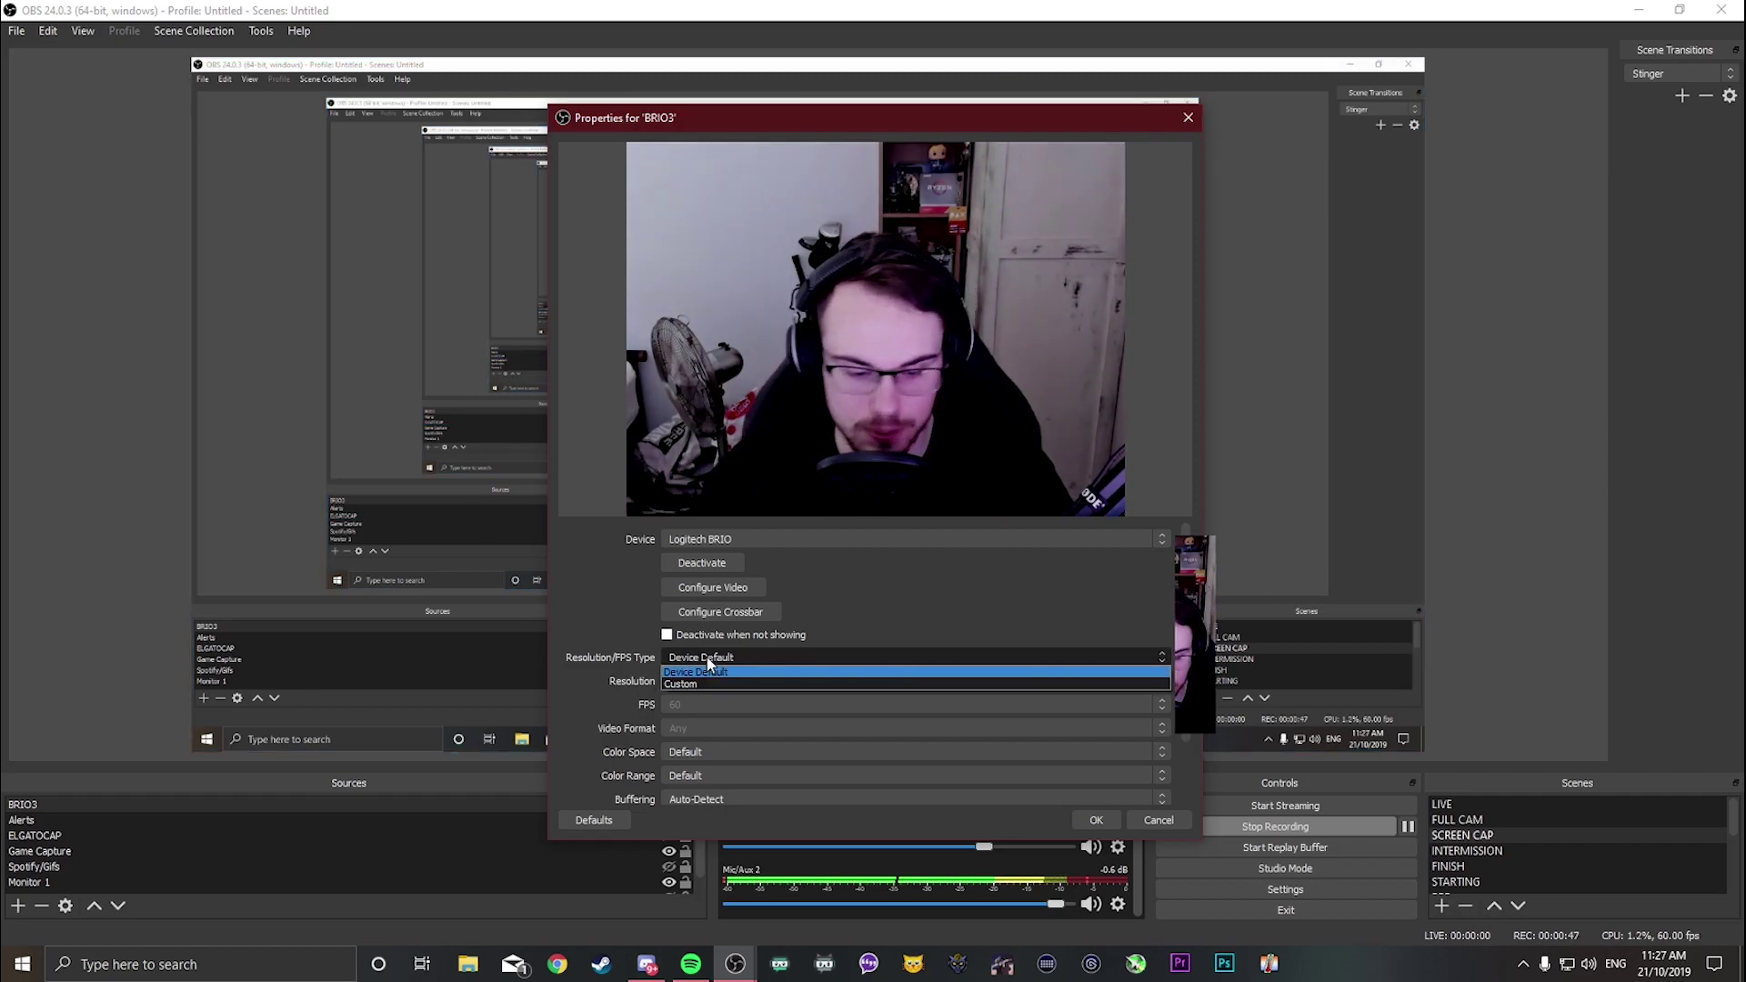
pyautogui.click(698, 684)
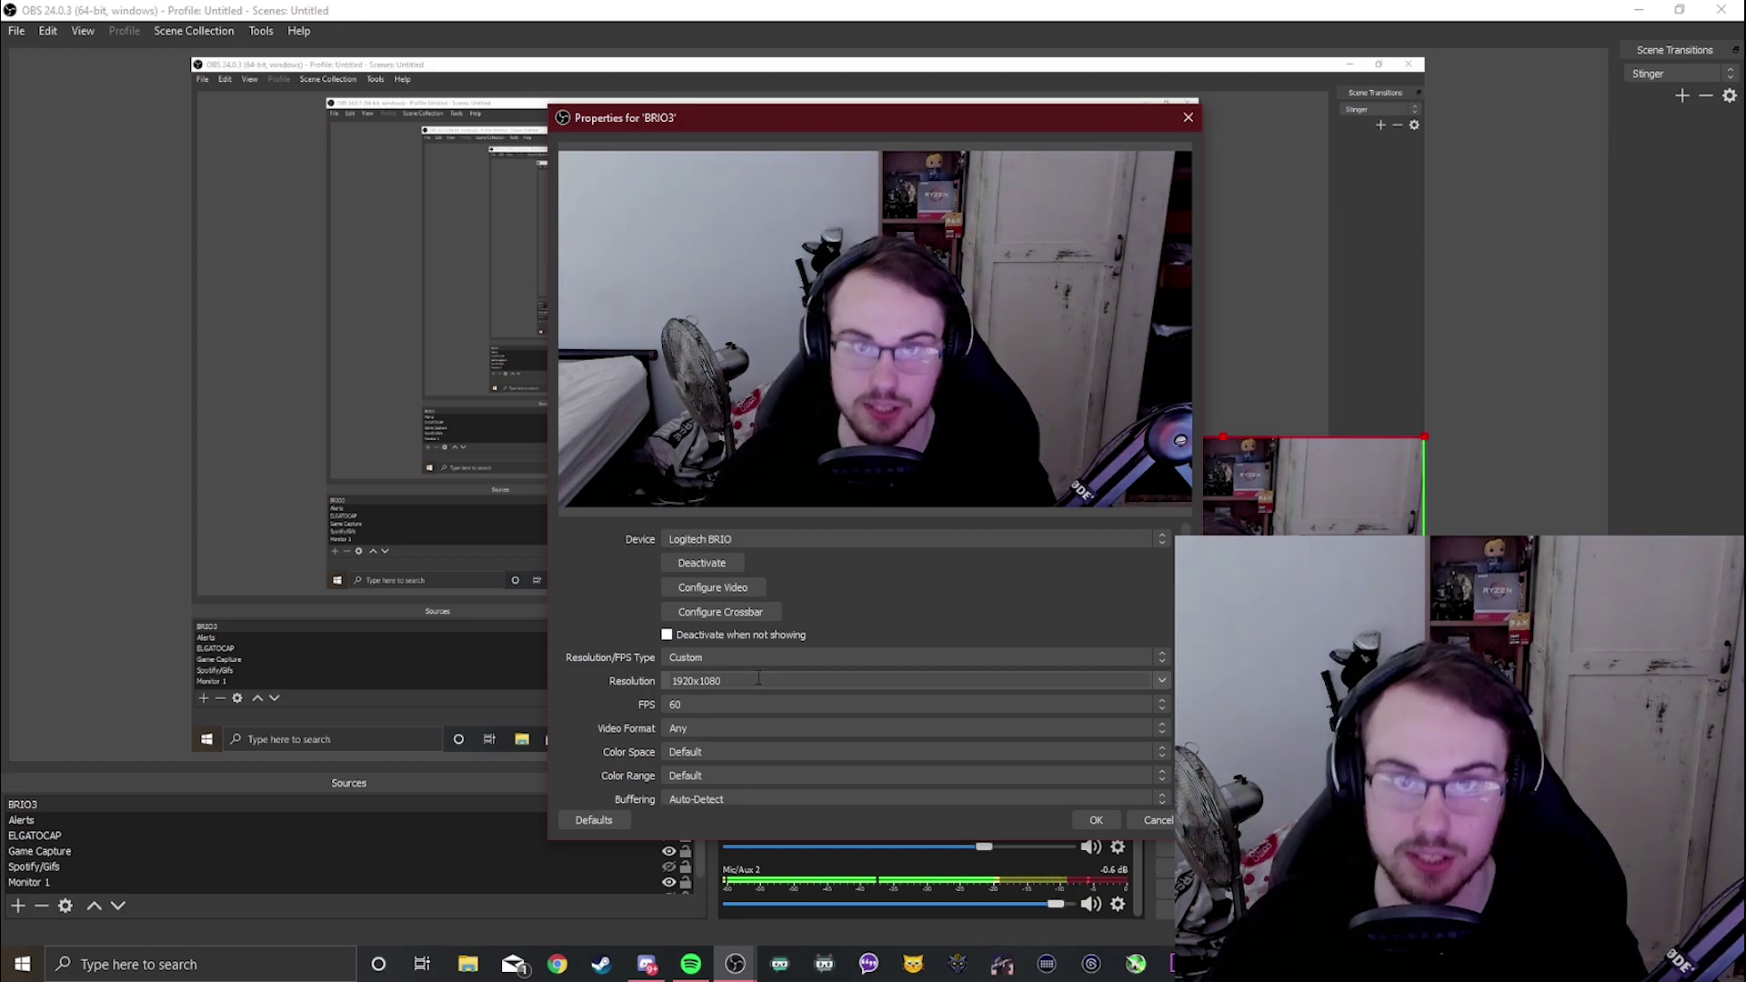
pyautogui.click(1154, 682)
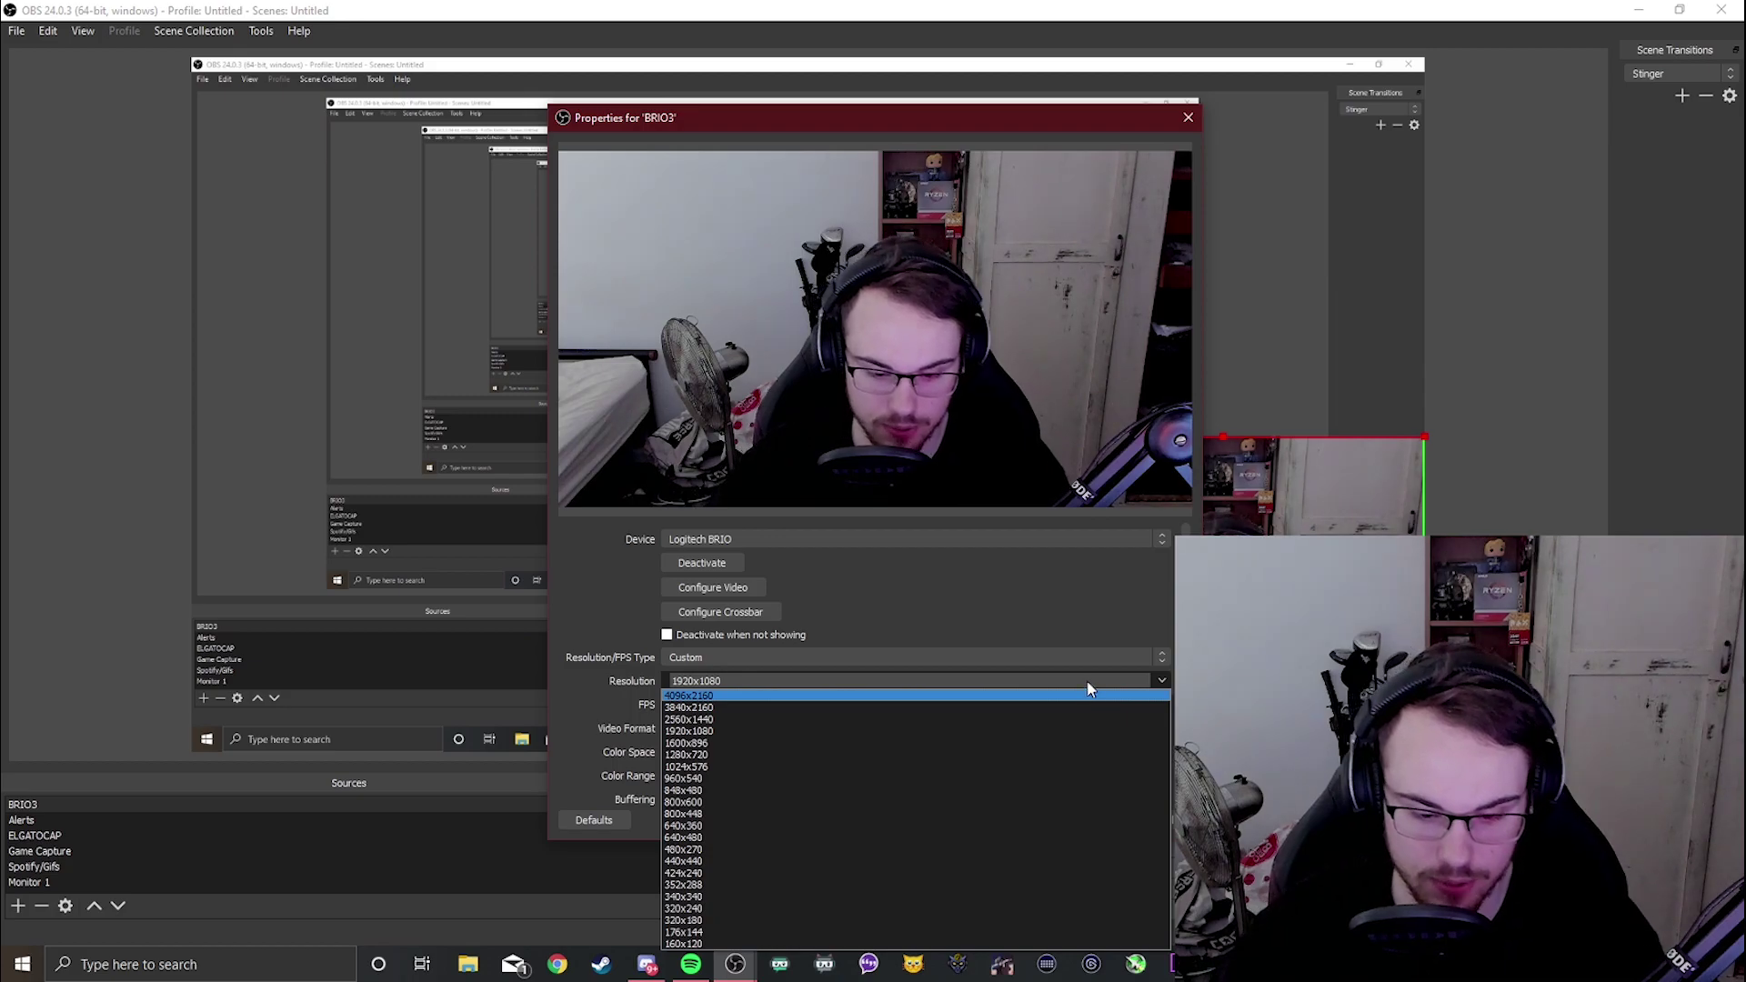
pyautogui.click(691, 758)
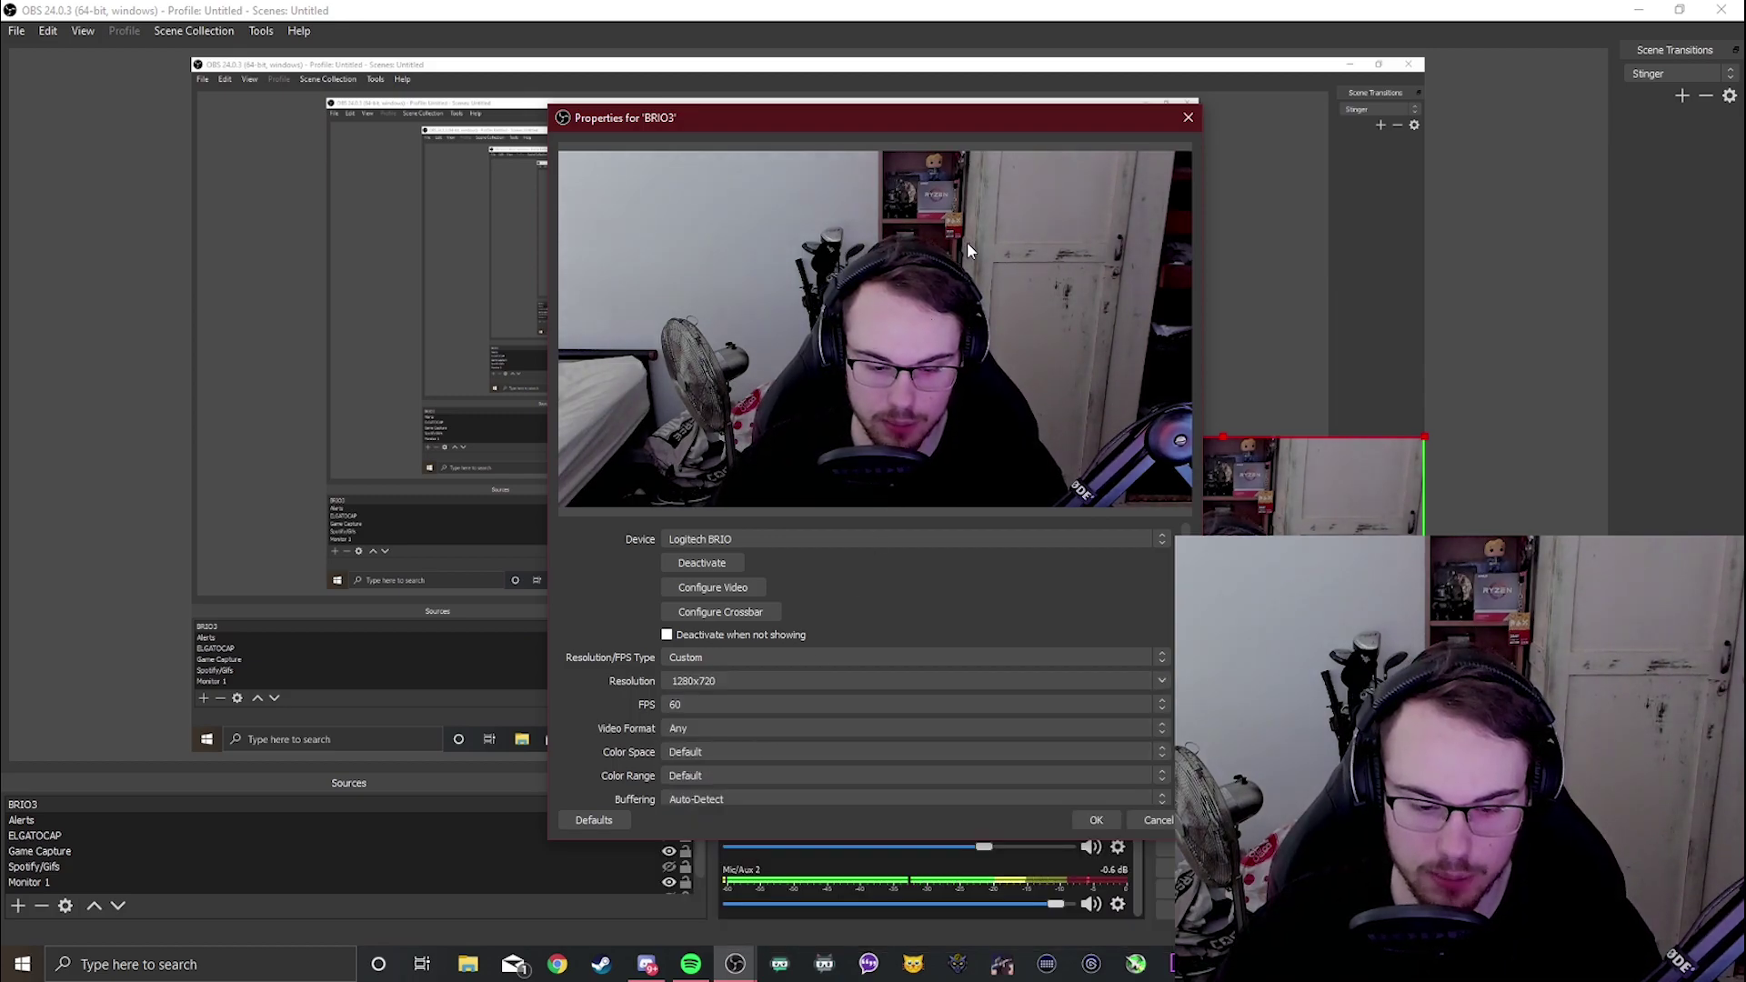
pyautogui.moveTo(937, 113); pyautogui.dragTo(895, 95)
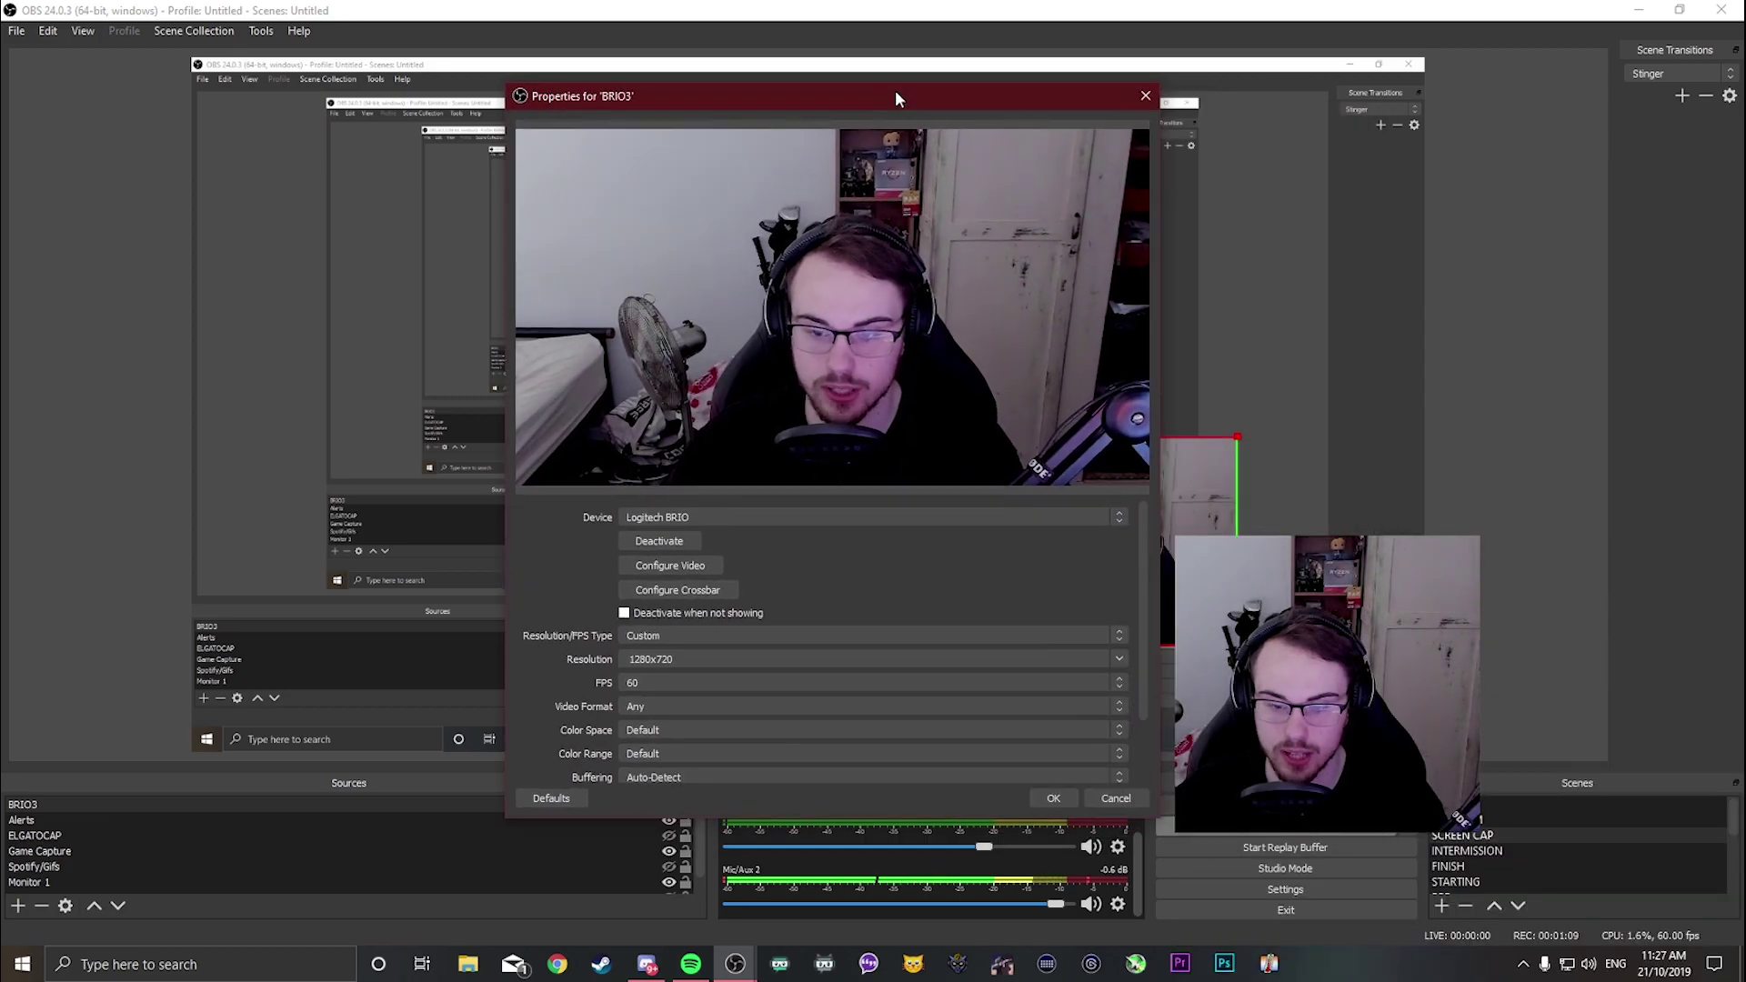
pyautogui.click(749, 657)
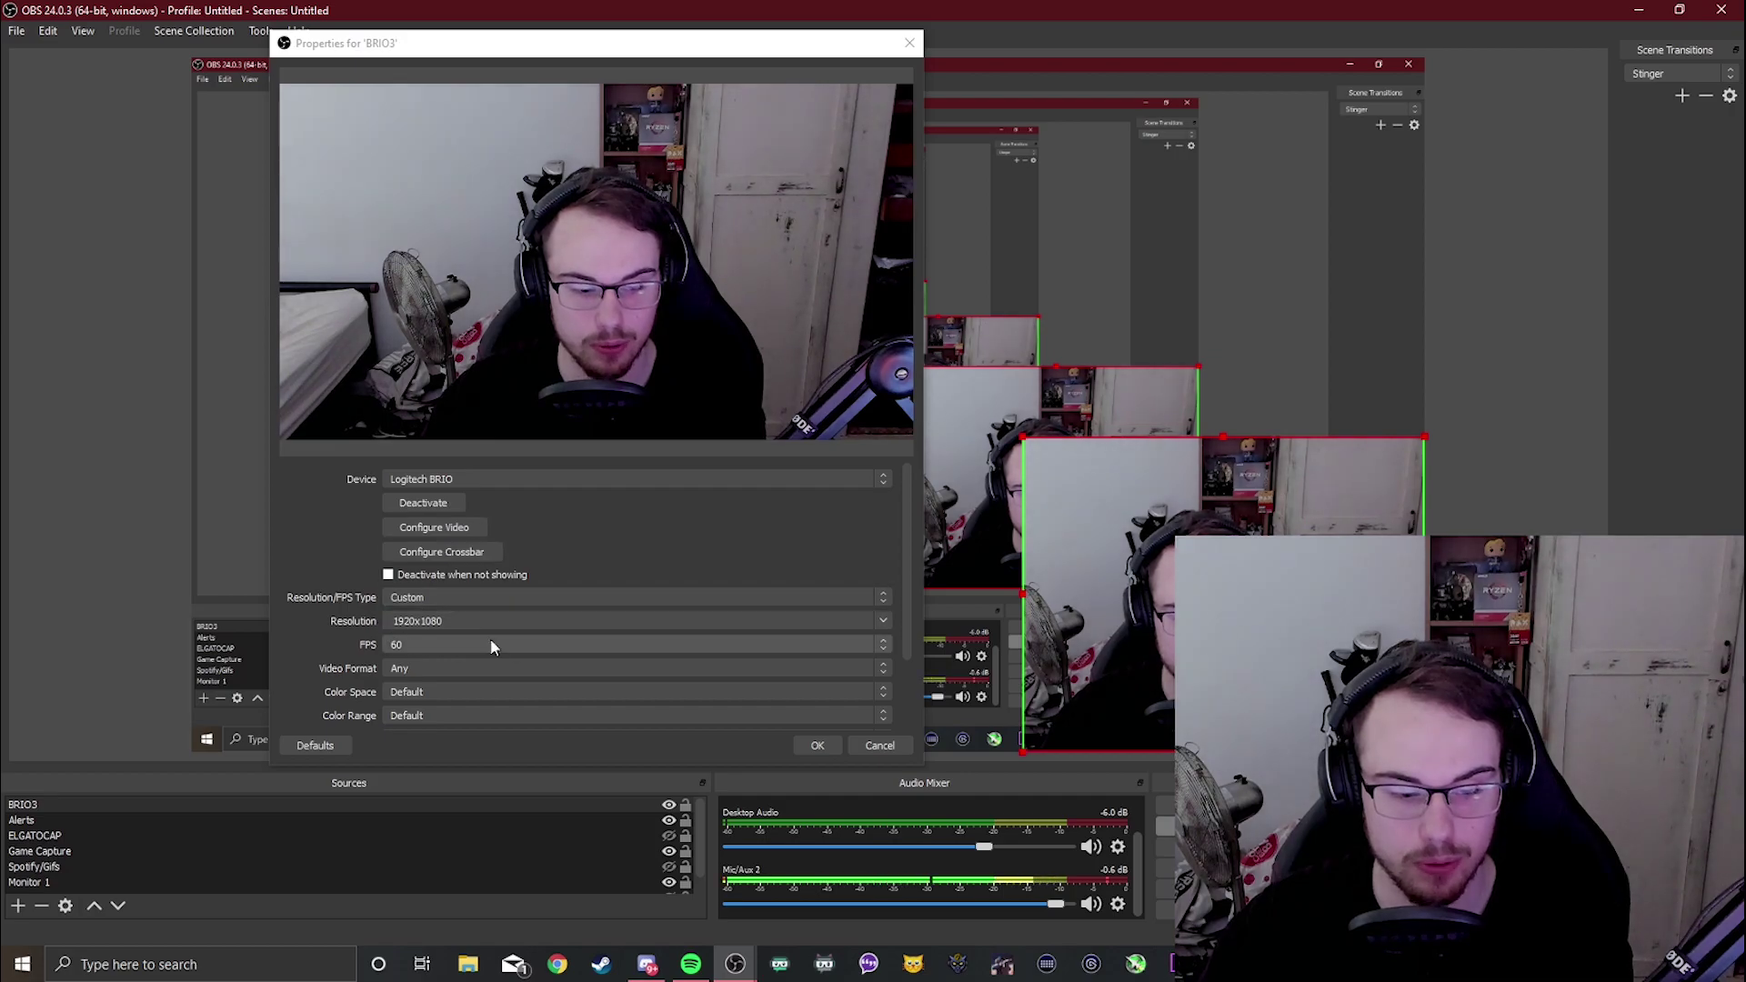
# Step: In Configure Video's Camera Control tab, turn off auto Focus and keep Exposure on Auto
pyautogui.click(471, 528)
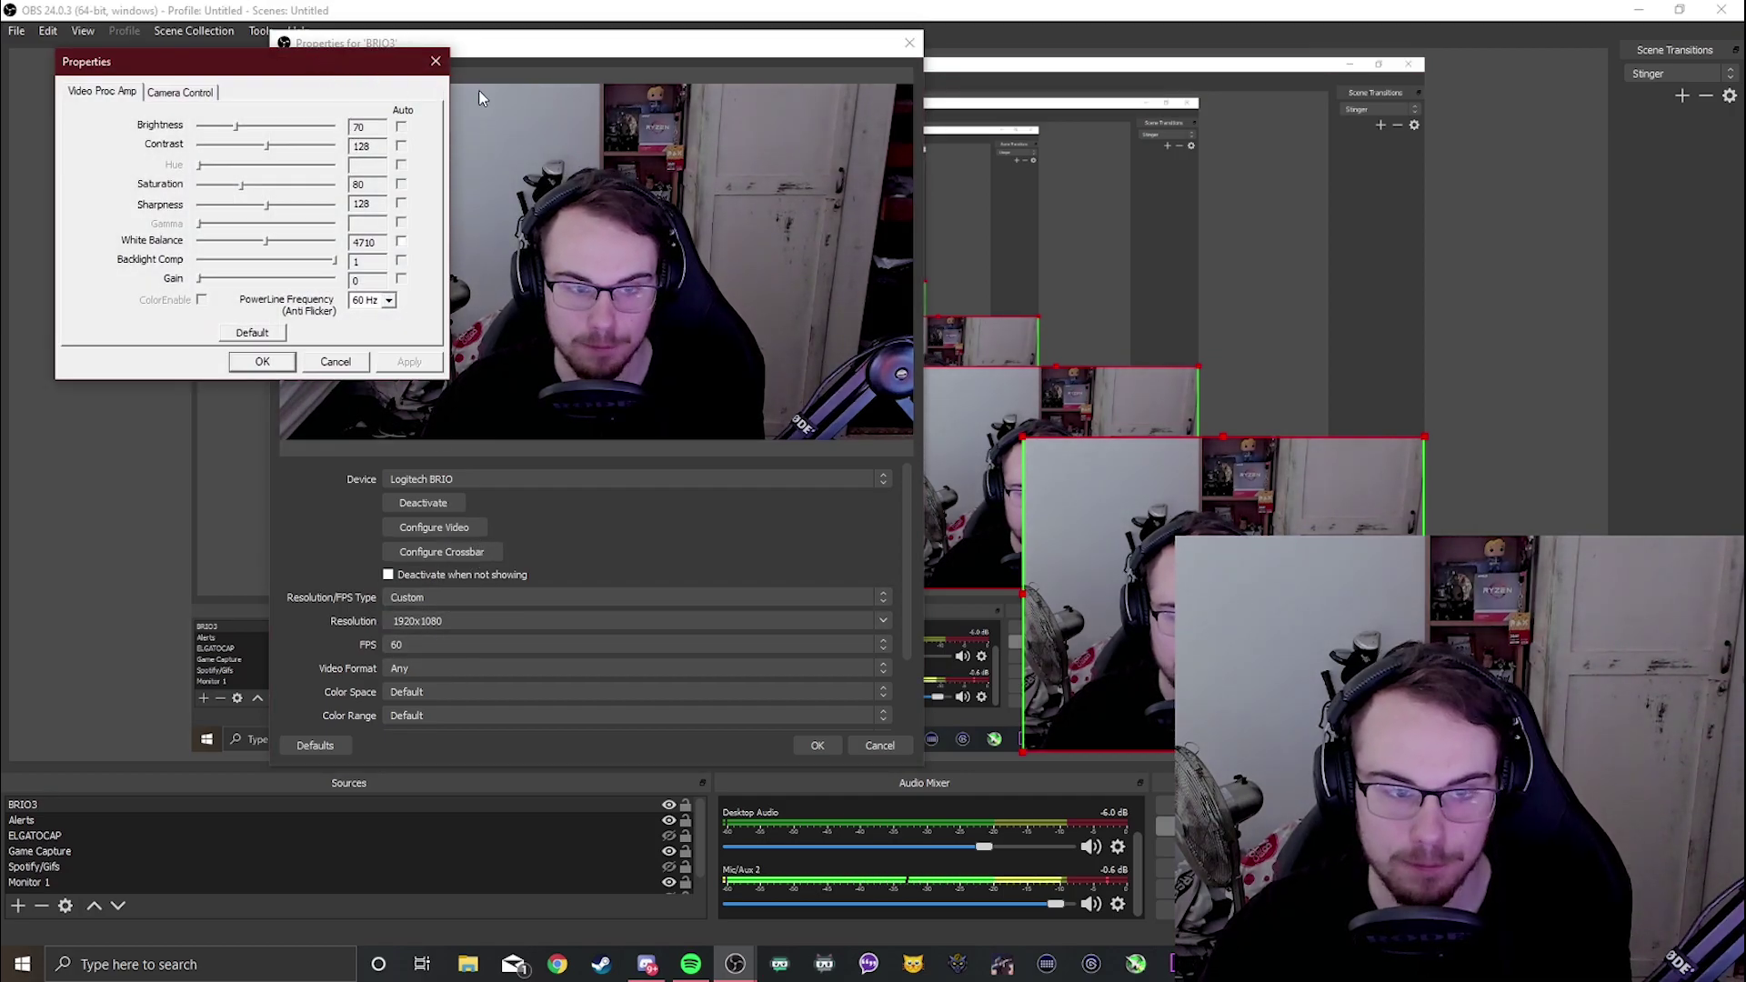
pyautogui.moveTo(302, 73); pyautogui.dragTo(865, 303)
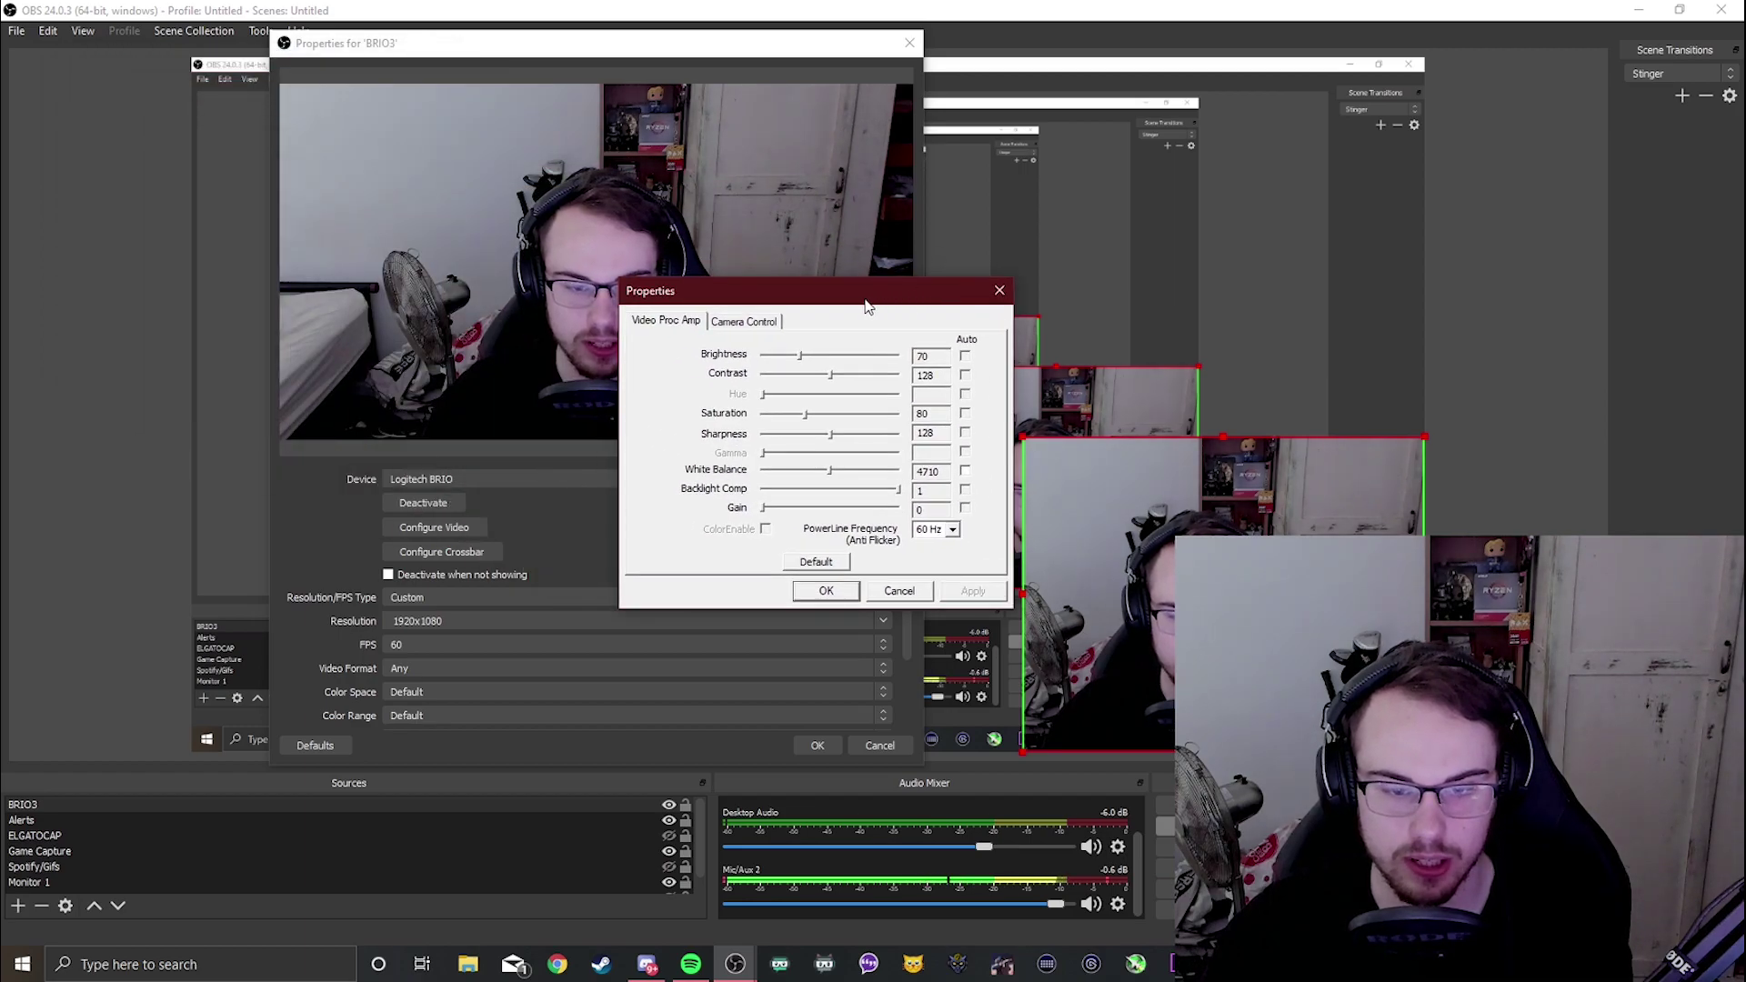
pyautogui.click(743, 322)
pyautogui.moveTo(814, 302); pyautogui.dragTo(1329, 88)
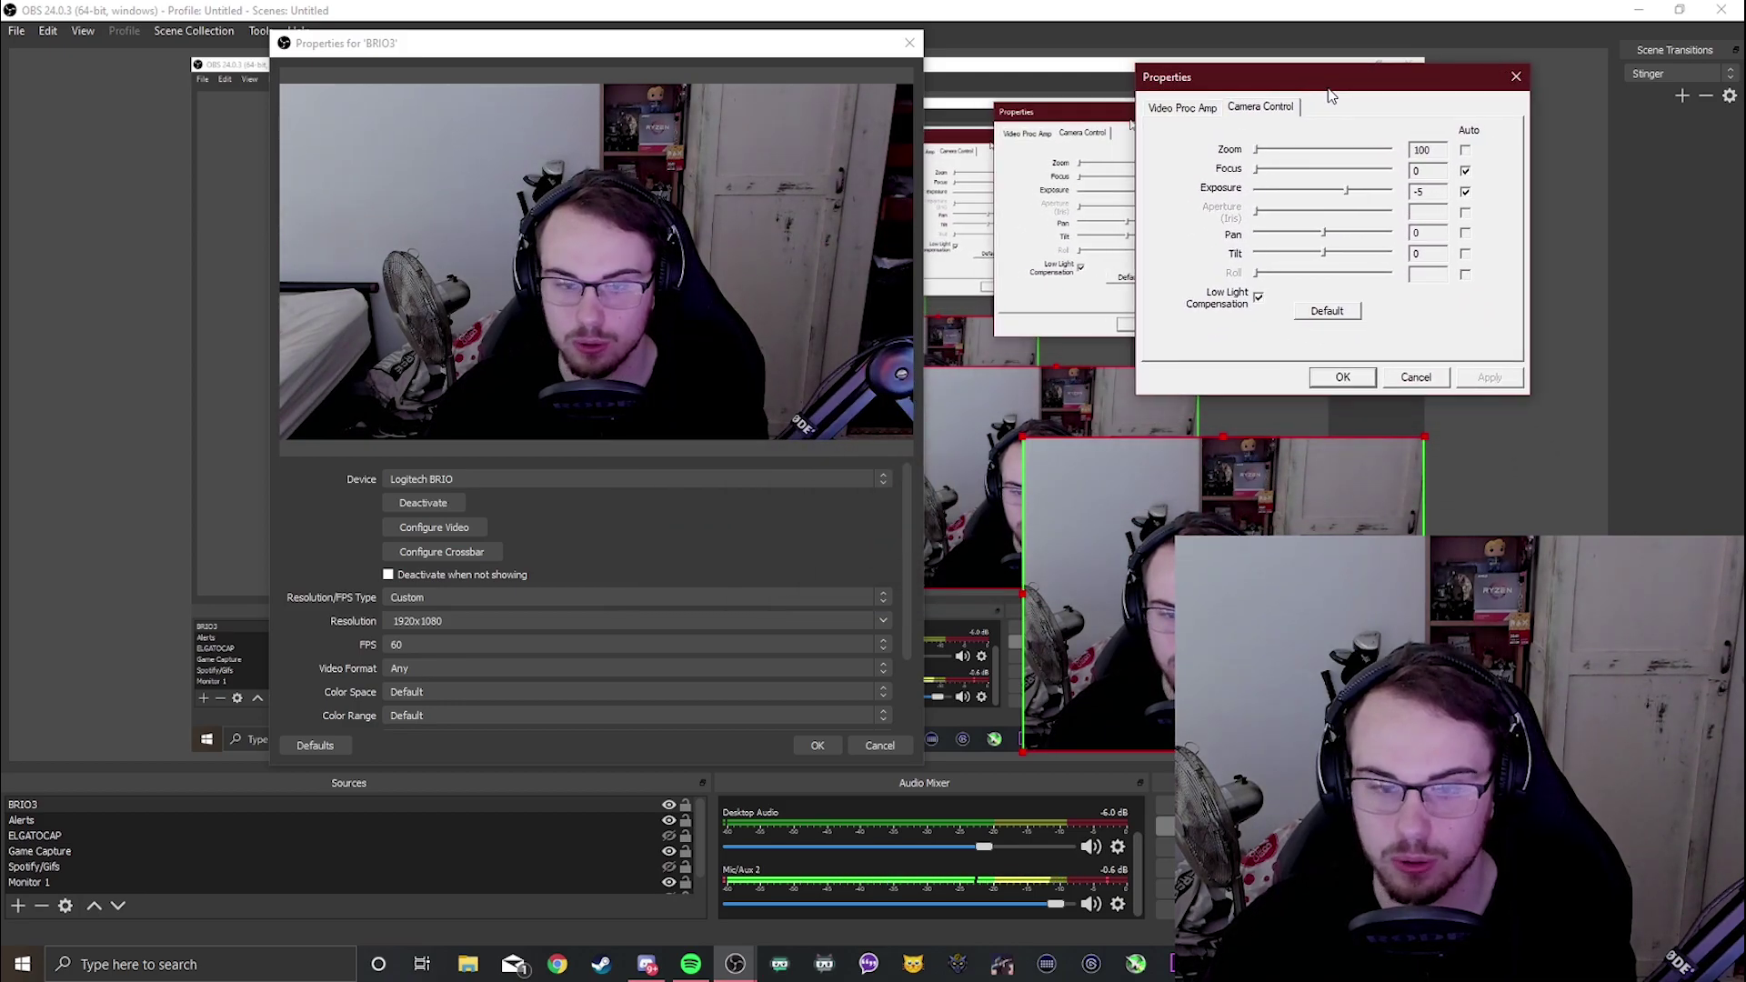
pyautogui.click(1466, 171)
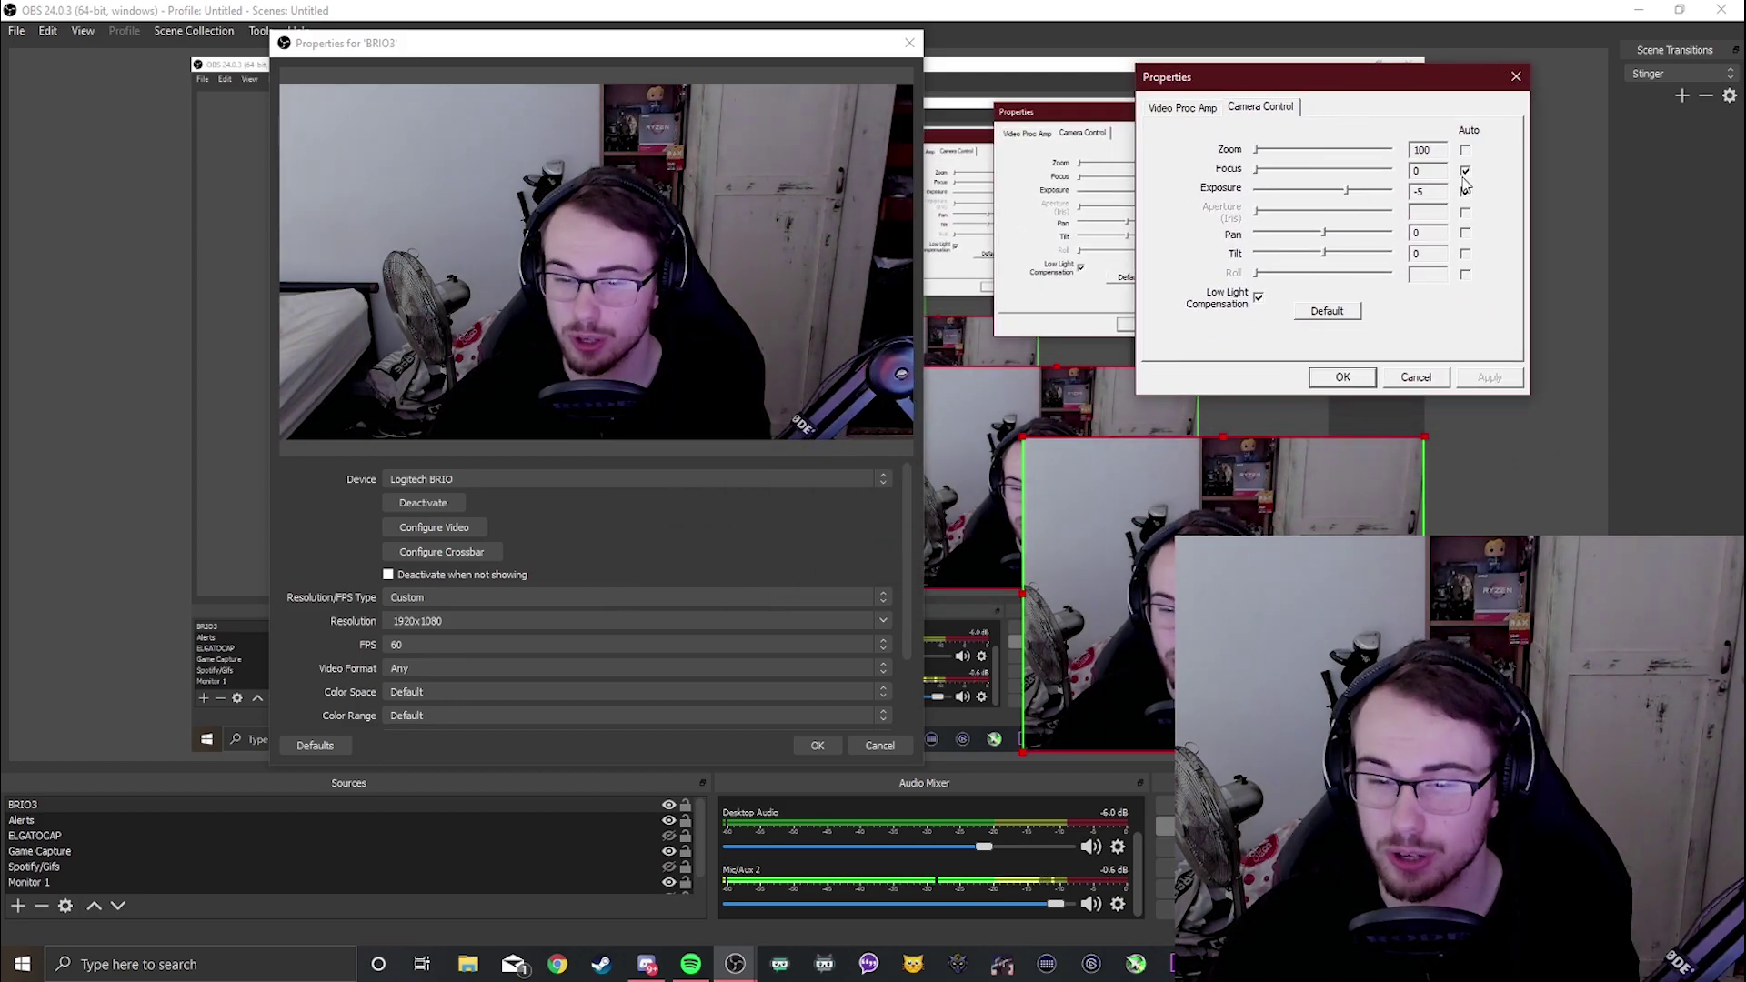
pyautogui.click(1466, 191)
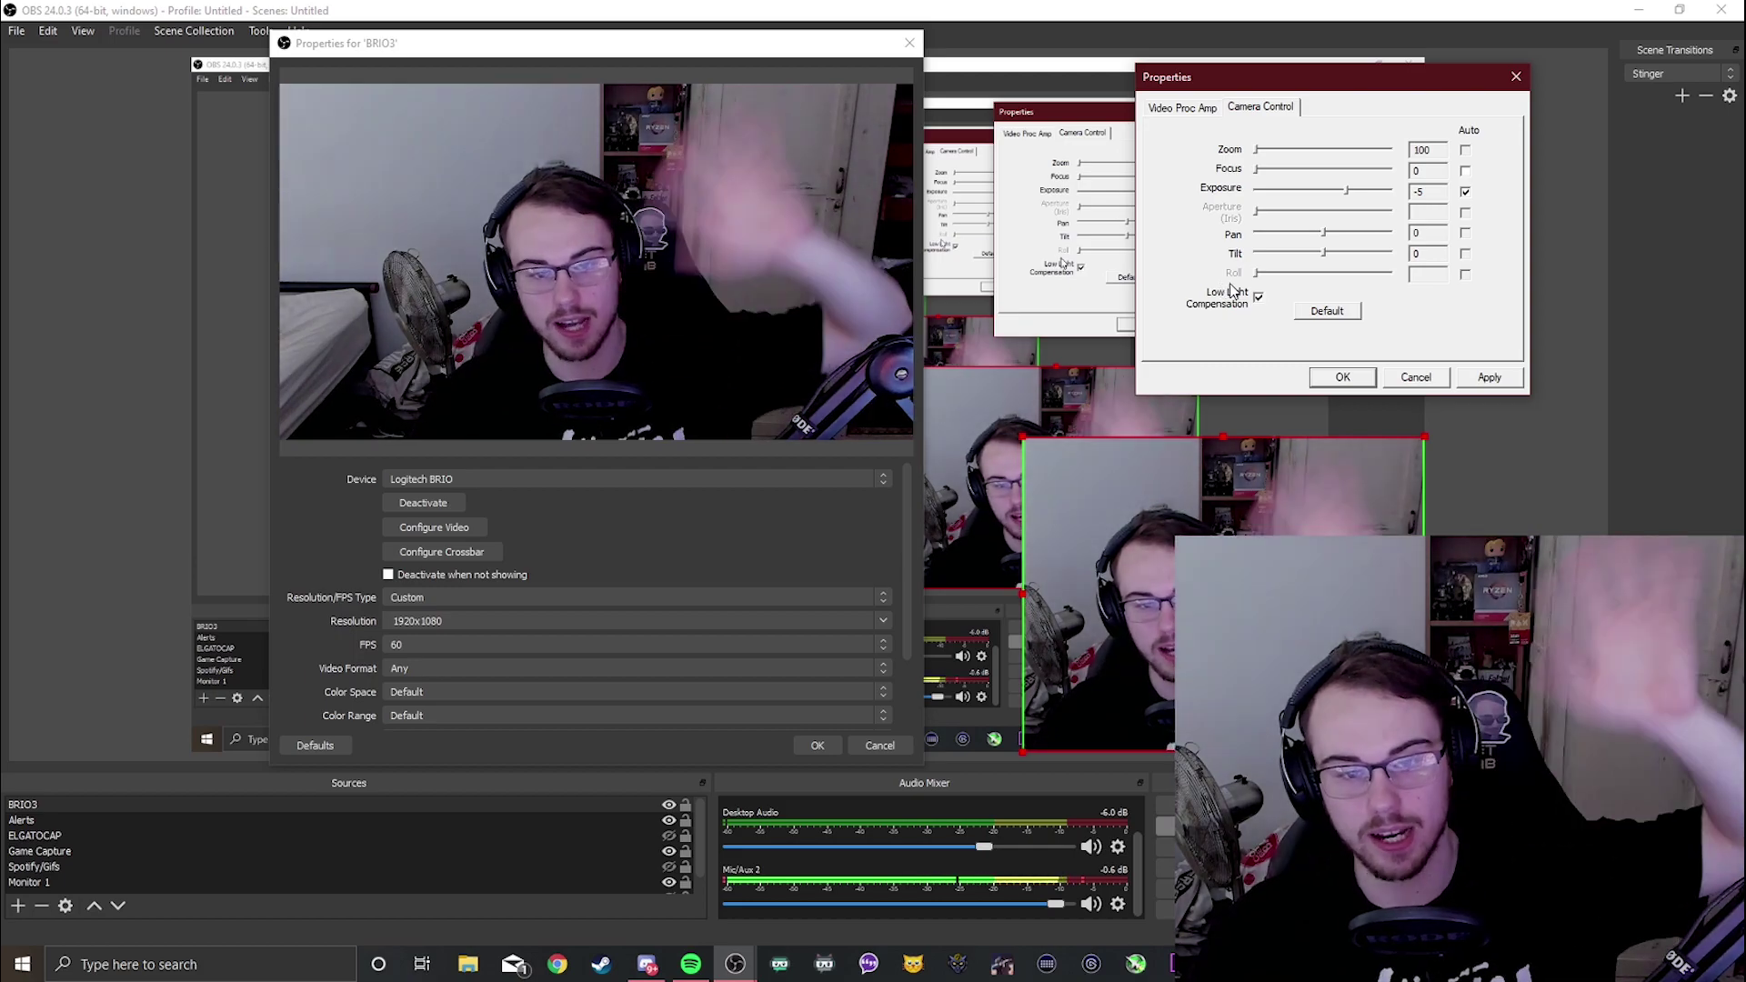
# Step: Try Low Light Compensation, leave it off, and keep Logitech BRIO as the Device
pyautogui.click(1259, 295)
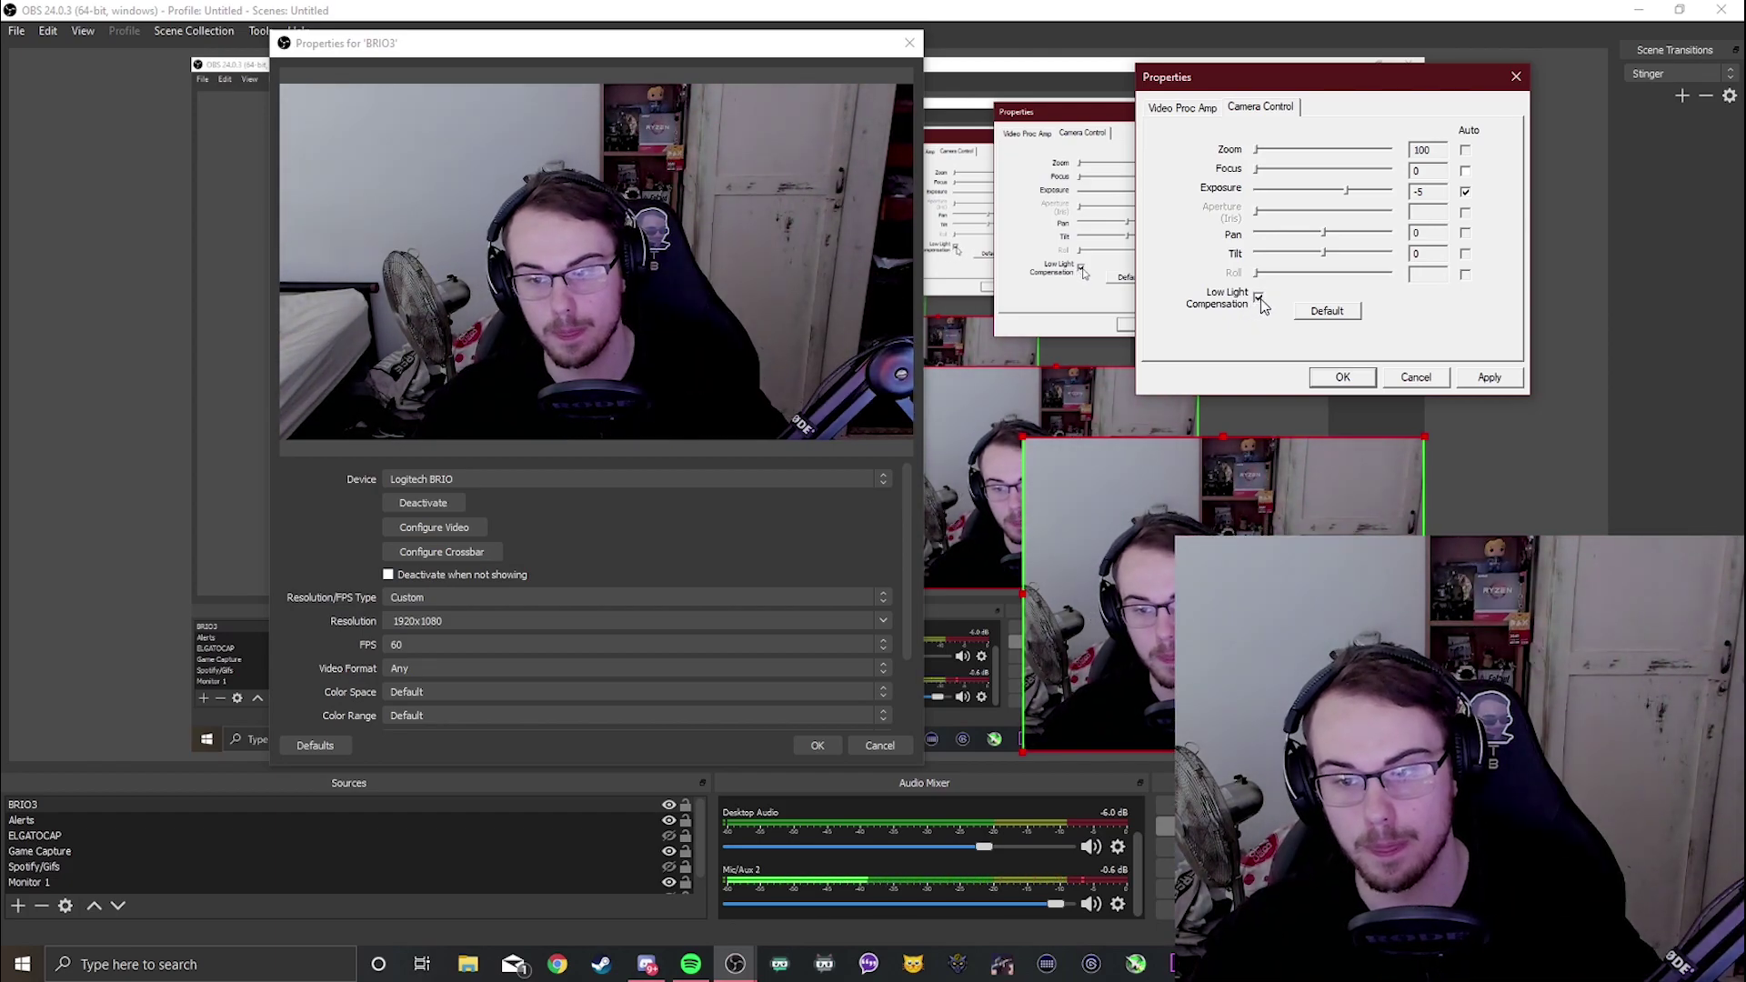
pyautogui.click(1259, 297)
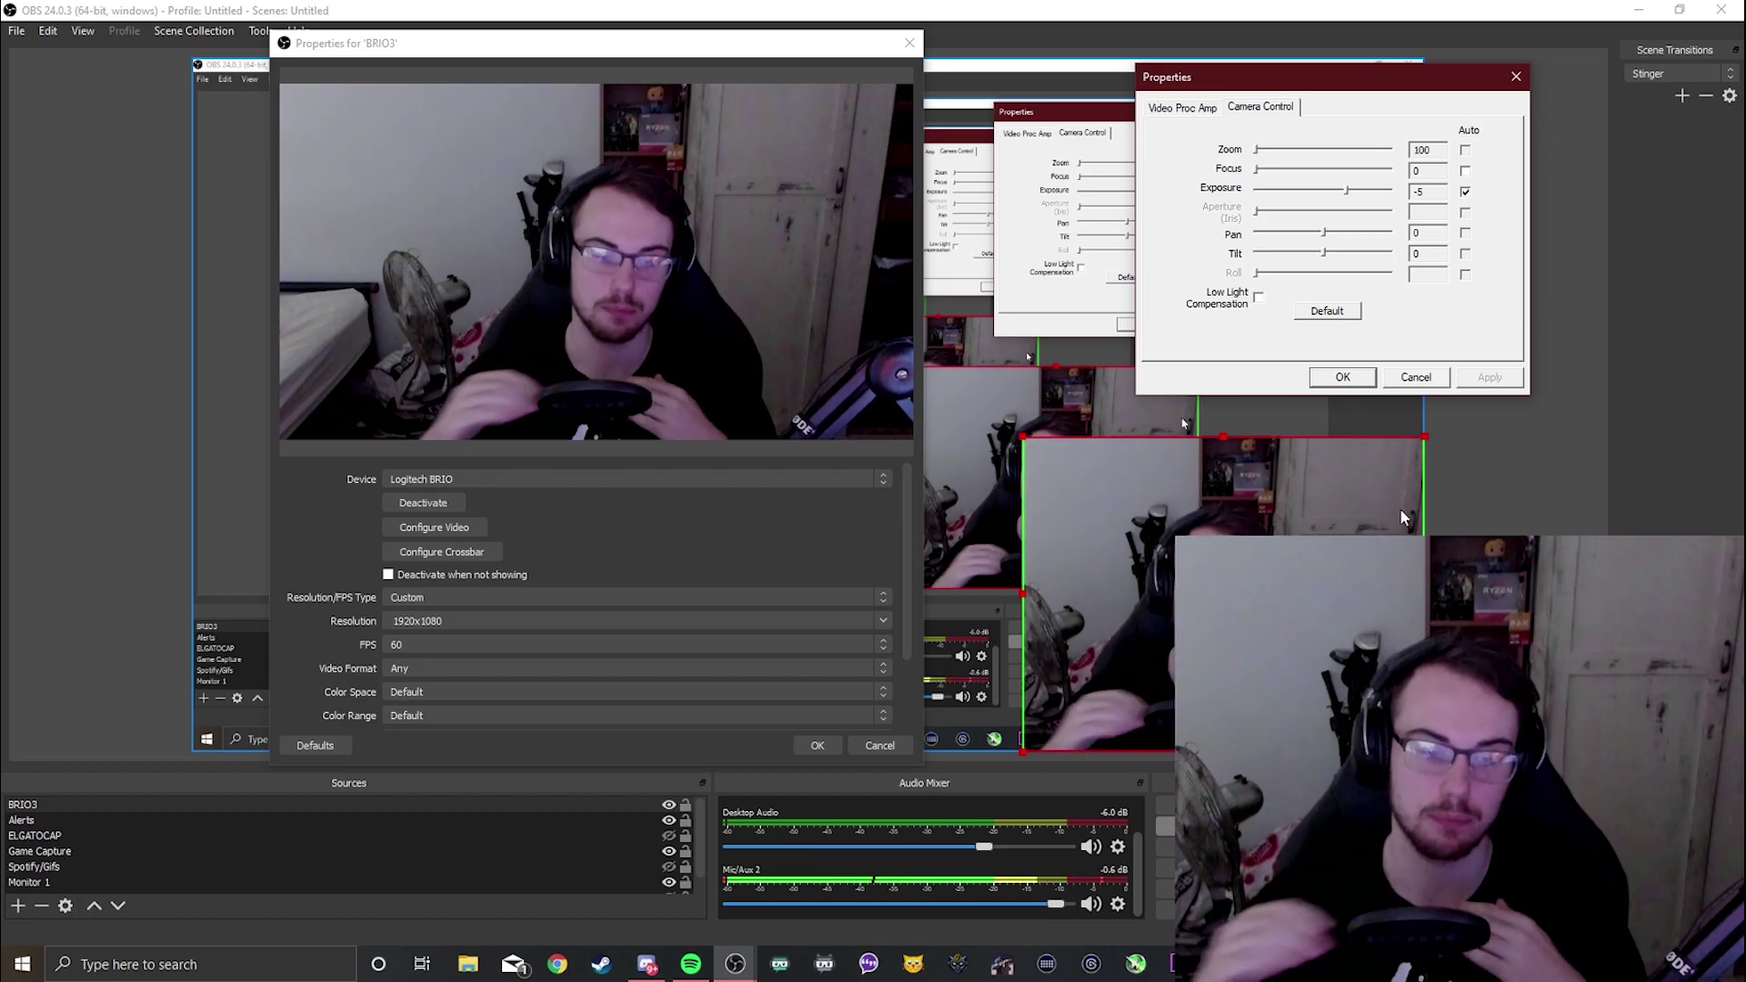
pyautogui.click(531, 479)
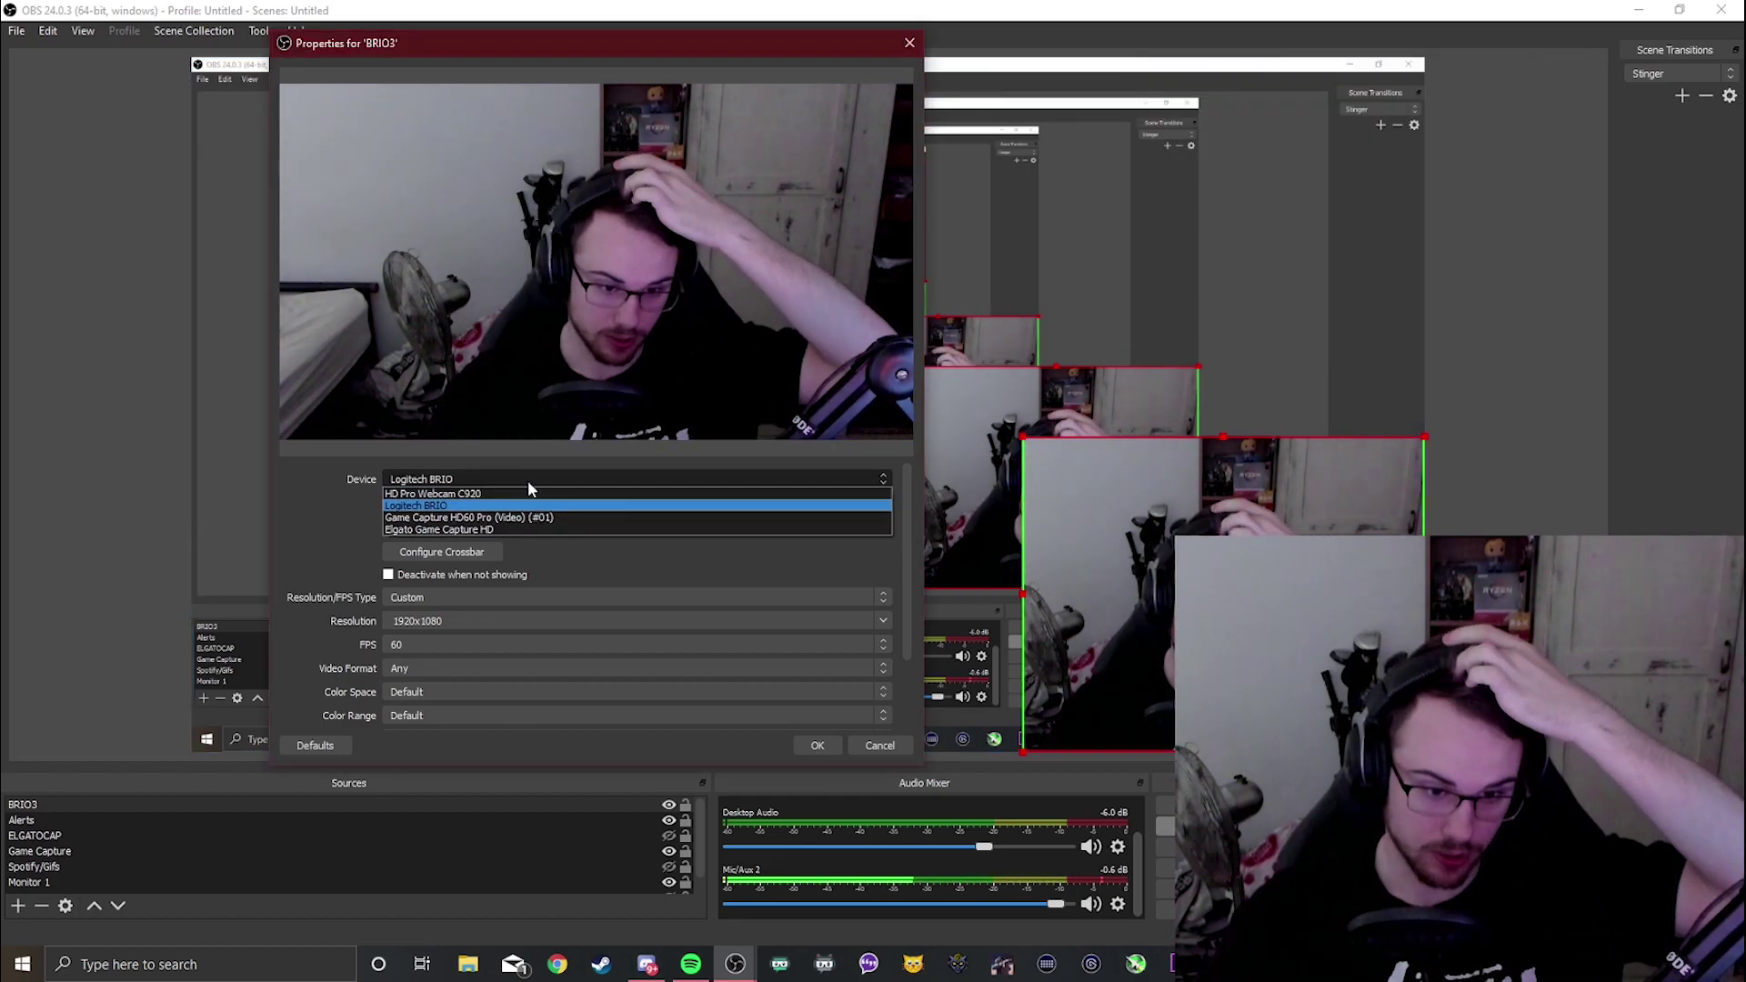
pyautogui.click(530, 480)
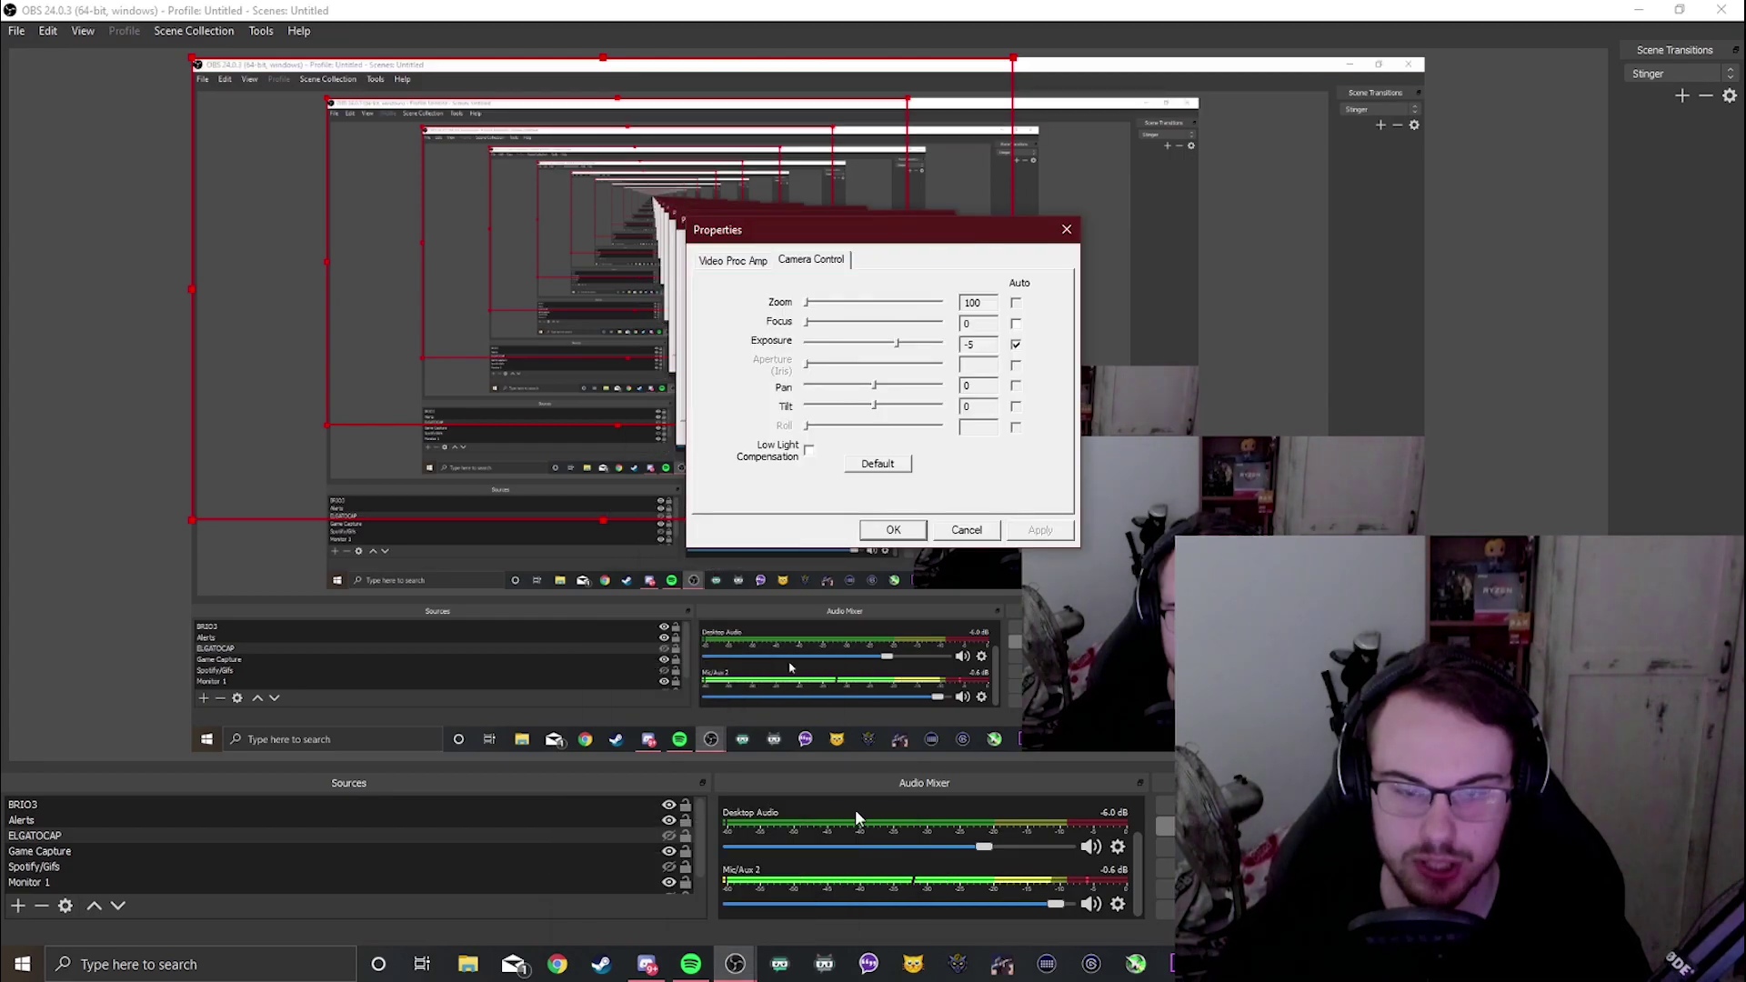
# Step: Move the camera settings window slightly
pyautogui.moveTo(897, 247); pyautogui.dragTo(931, 261)
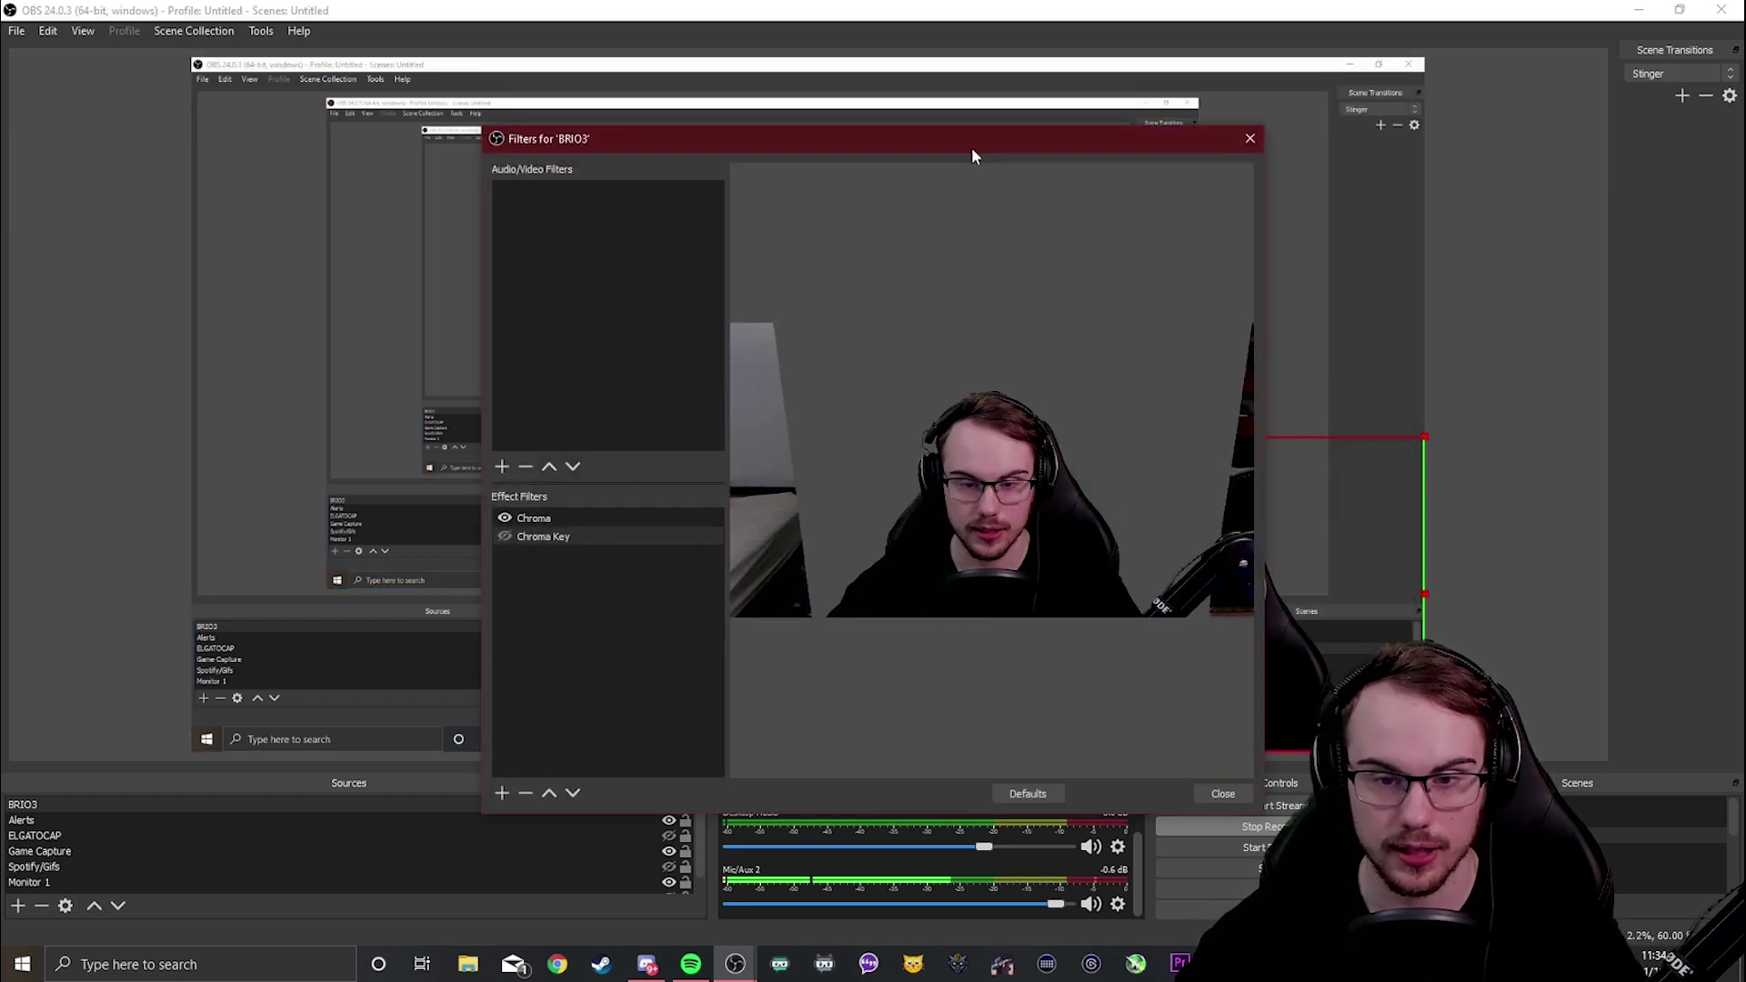
# Step: Disable the existing Chroma filter on BRIO3 and select the Chroma Key filter
pyautogui.moveTo(972, 147); pyautogui.dragTo(648, 100)
pyautogui.click(208, 479)
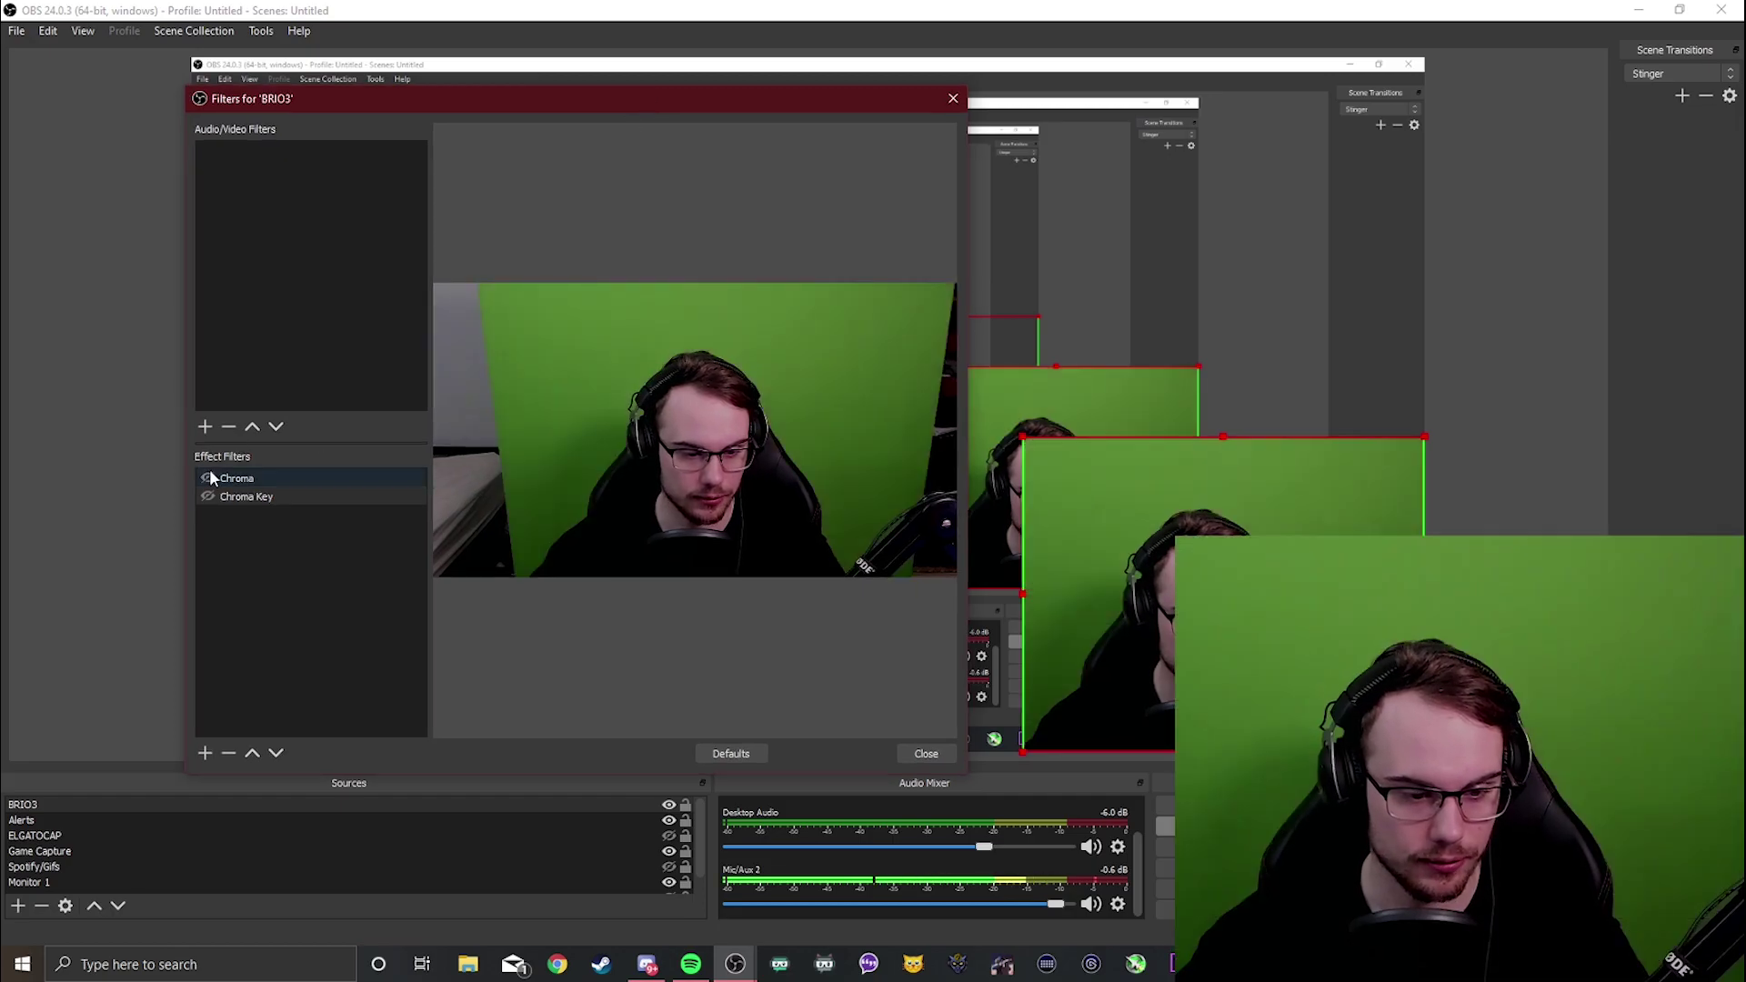
pyautogui.moveTo(801, 109); pyautogui.dragTo(819, 151)
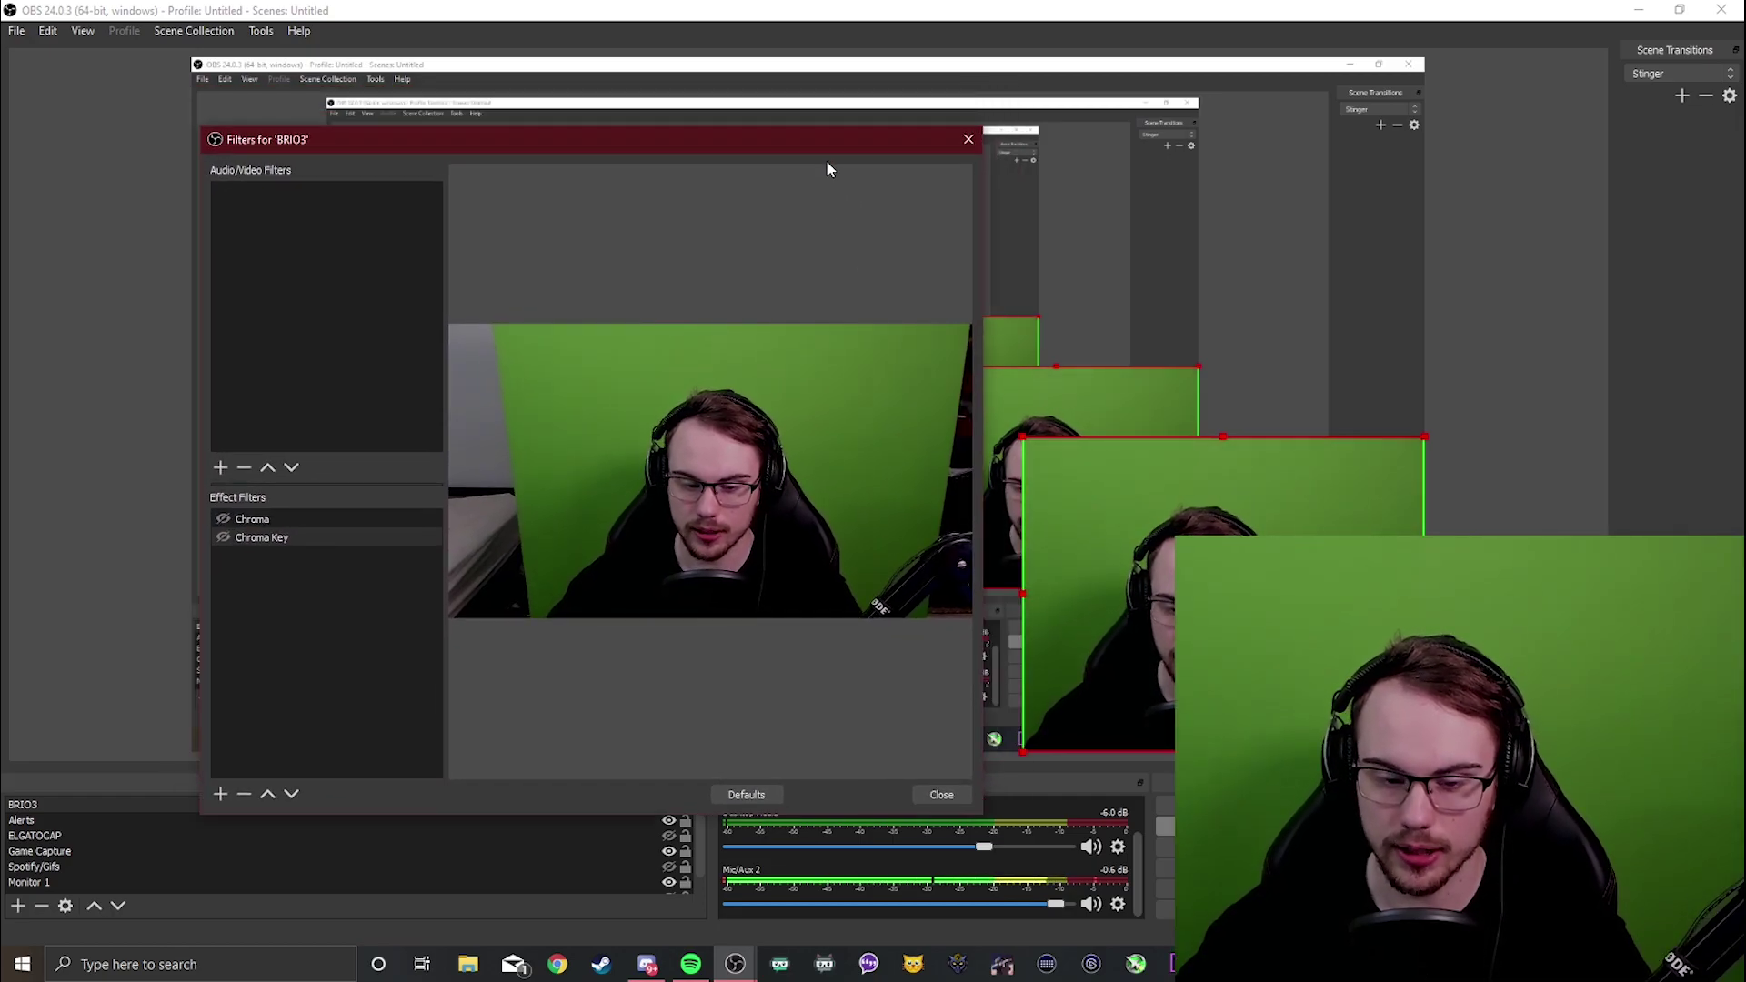
pyautogui.click(273, 538)
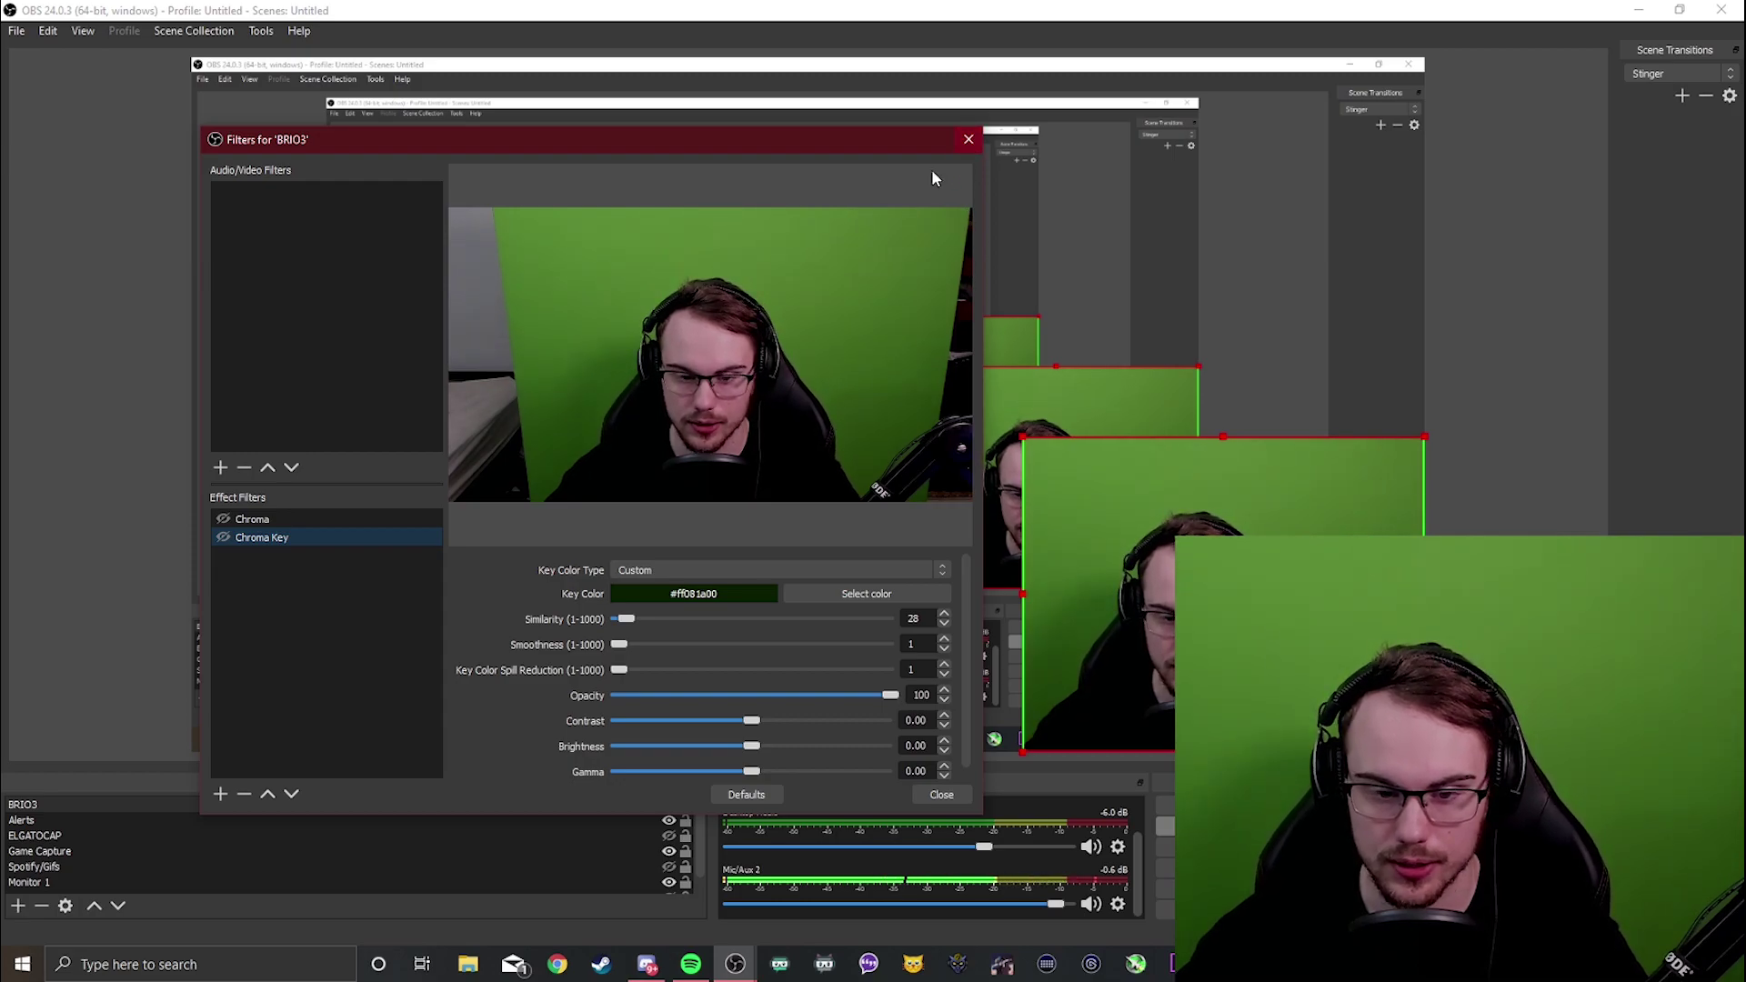
# Step: Choose Chroma Key from the Effect Filters + list to add another one
pyautogui.moveTo(793, 146); pyautogui.dragTo(895, 131)
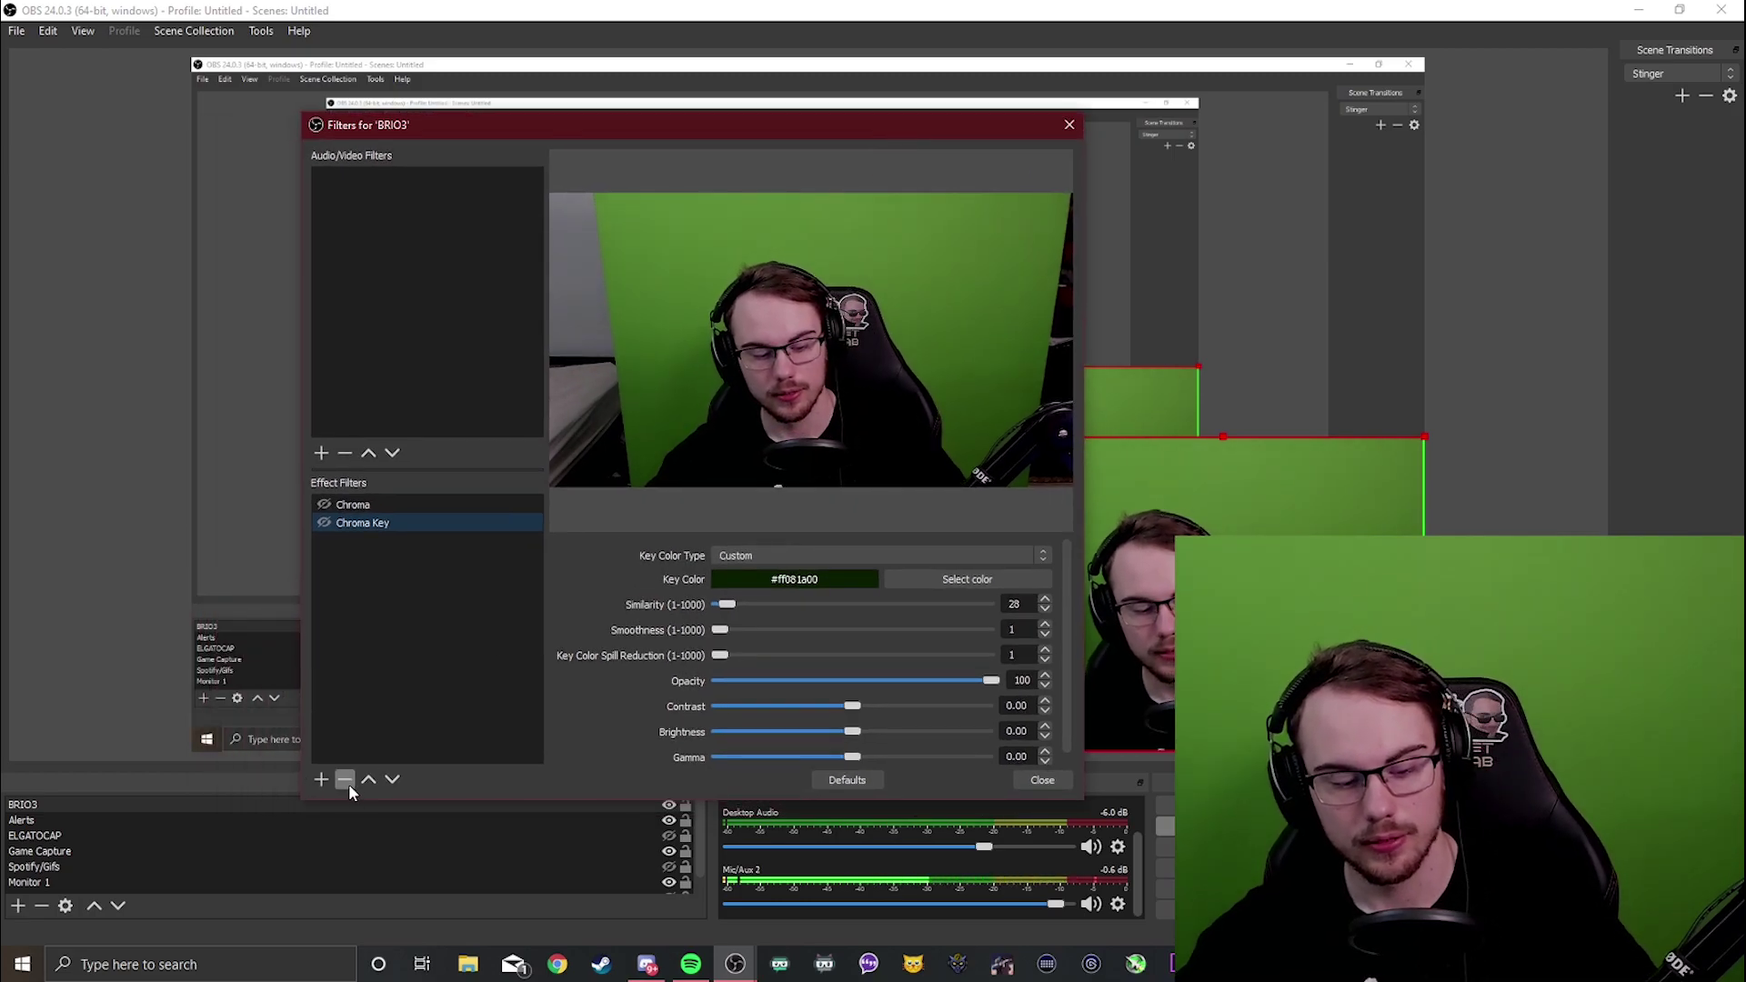
pyautogui.click(321, 779)
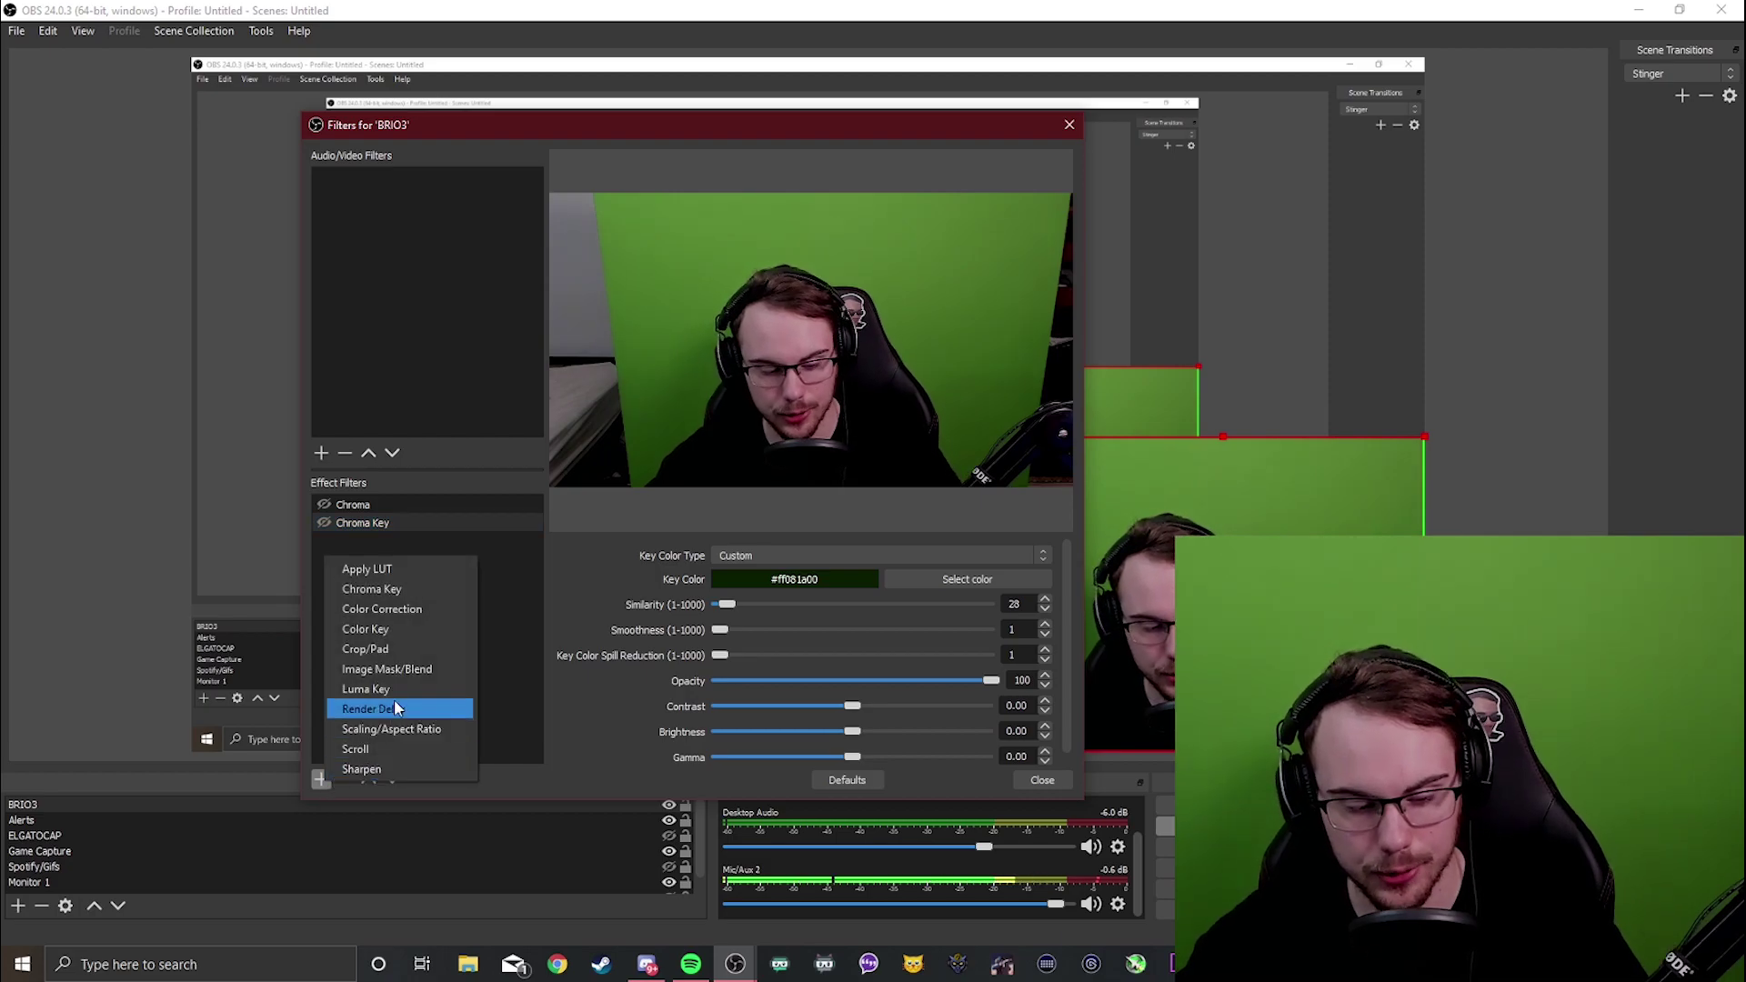
pyautogui.click(402, 588)
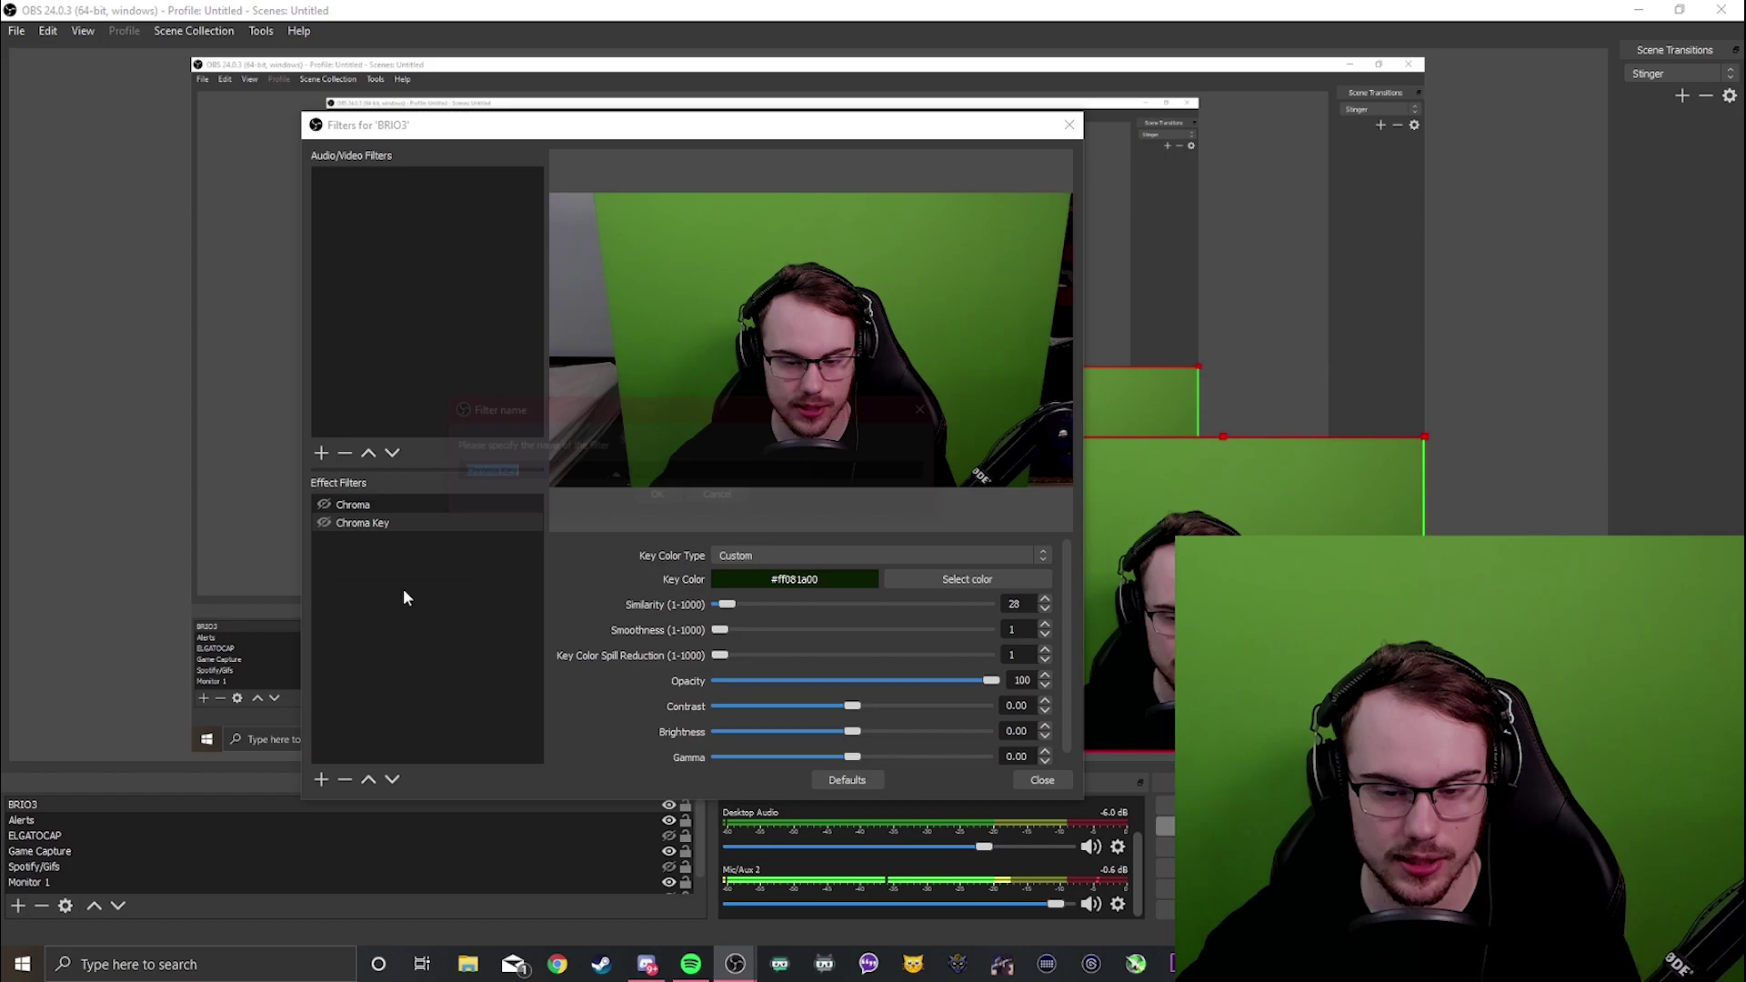
# Step: Name the new filter 'key2' and drag its Similarity down to 1
pyautogui.moveTo(835, 418); pyautogui.dragTo(1061, 402)
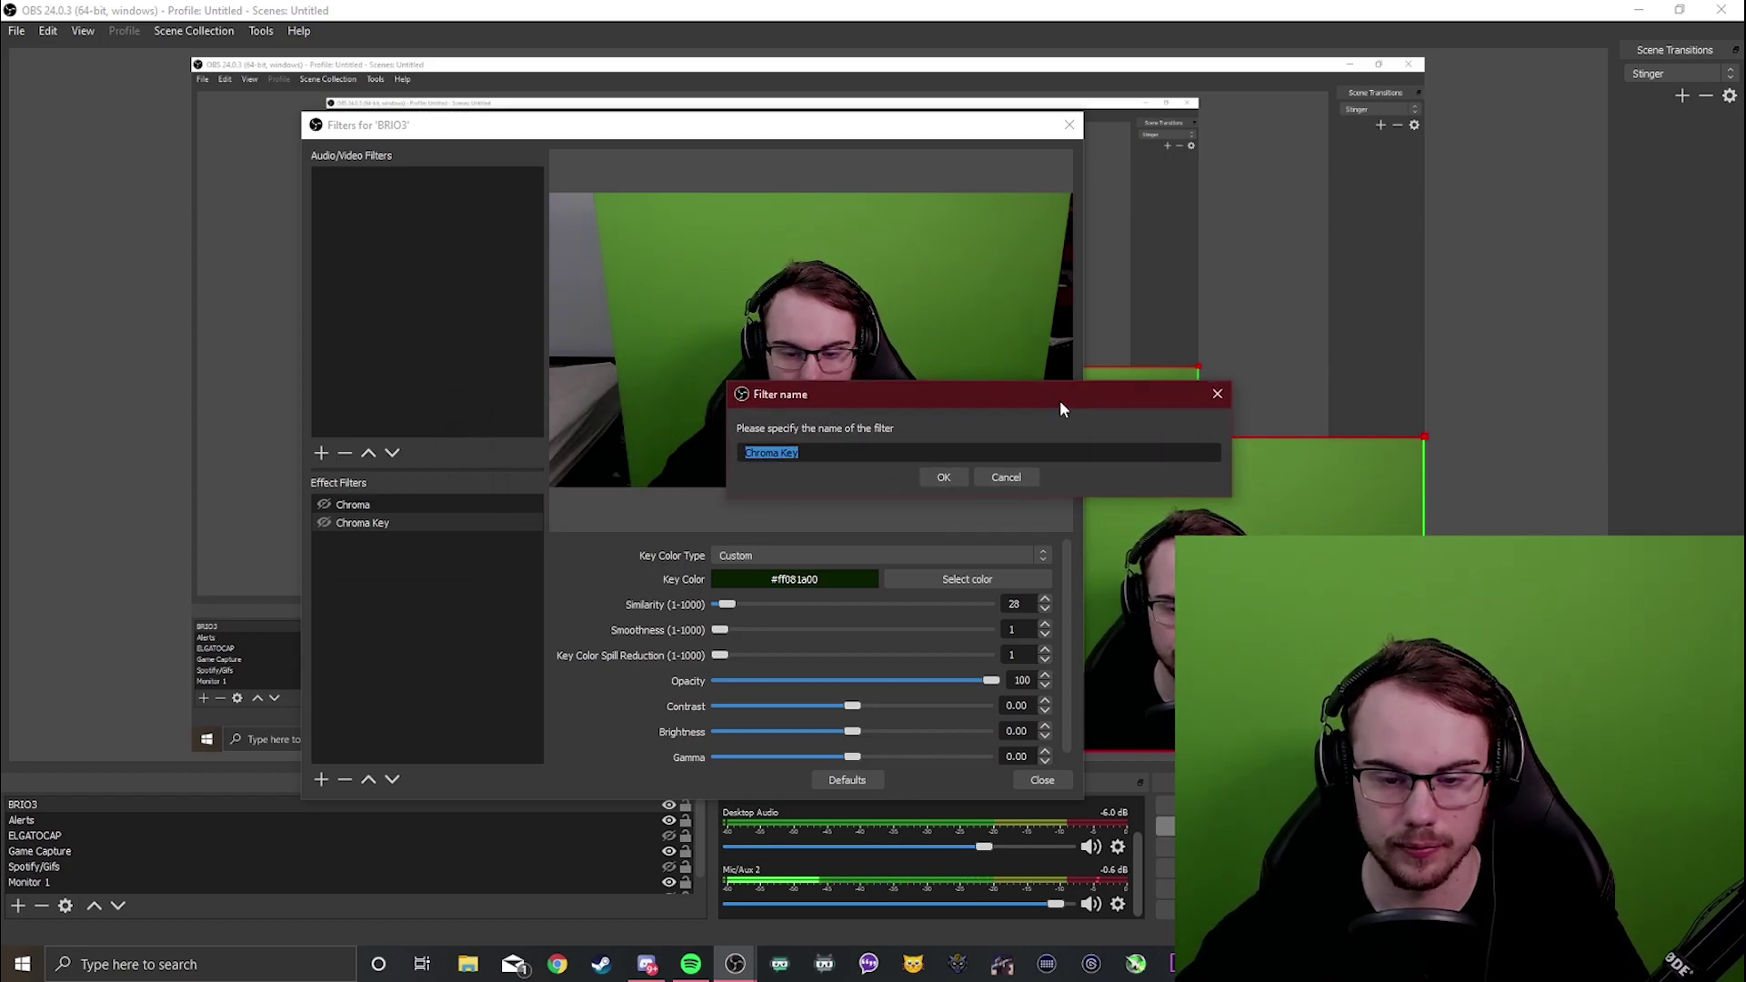
pyautogui.write('key2')
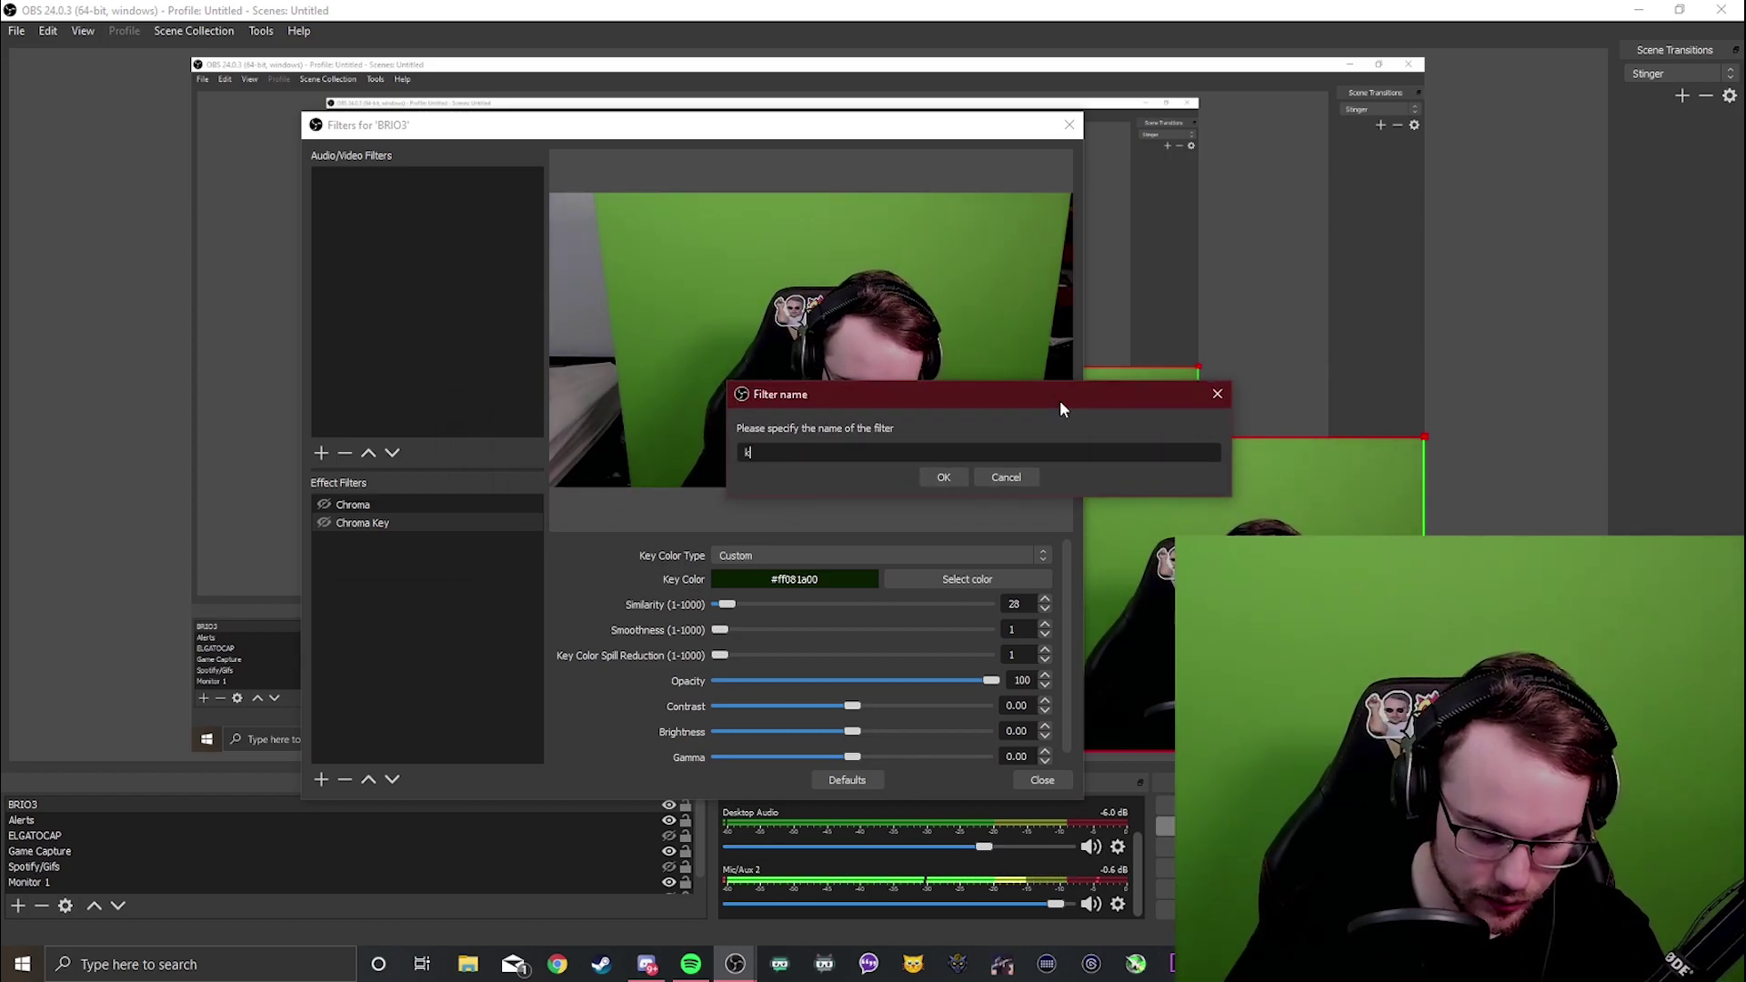
pyautogui.click(952, 475)
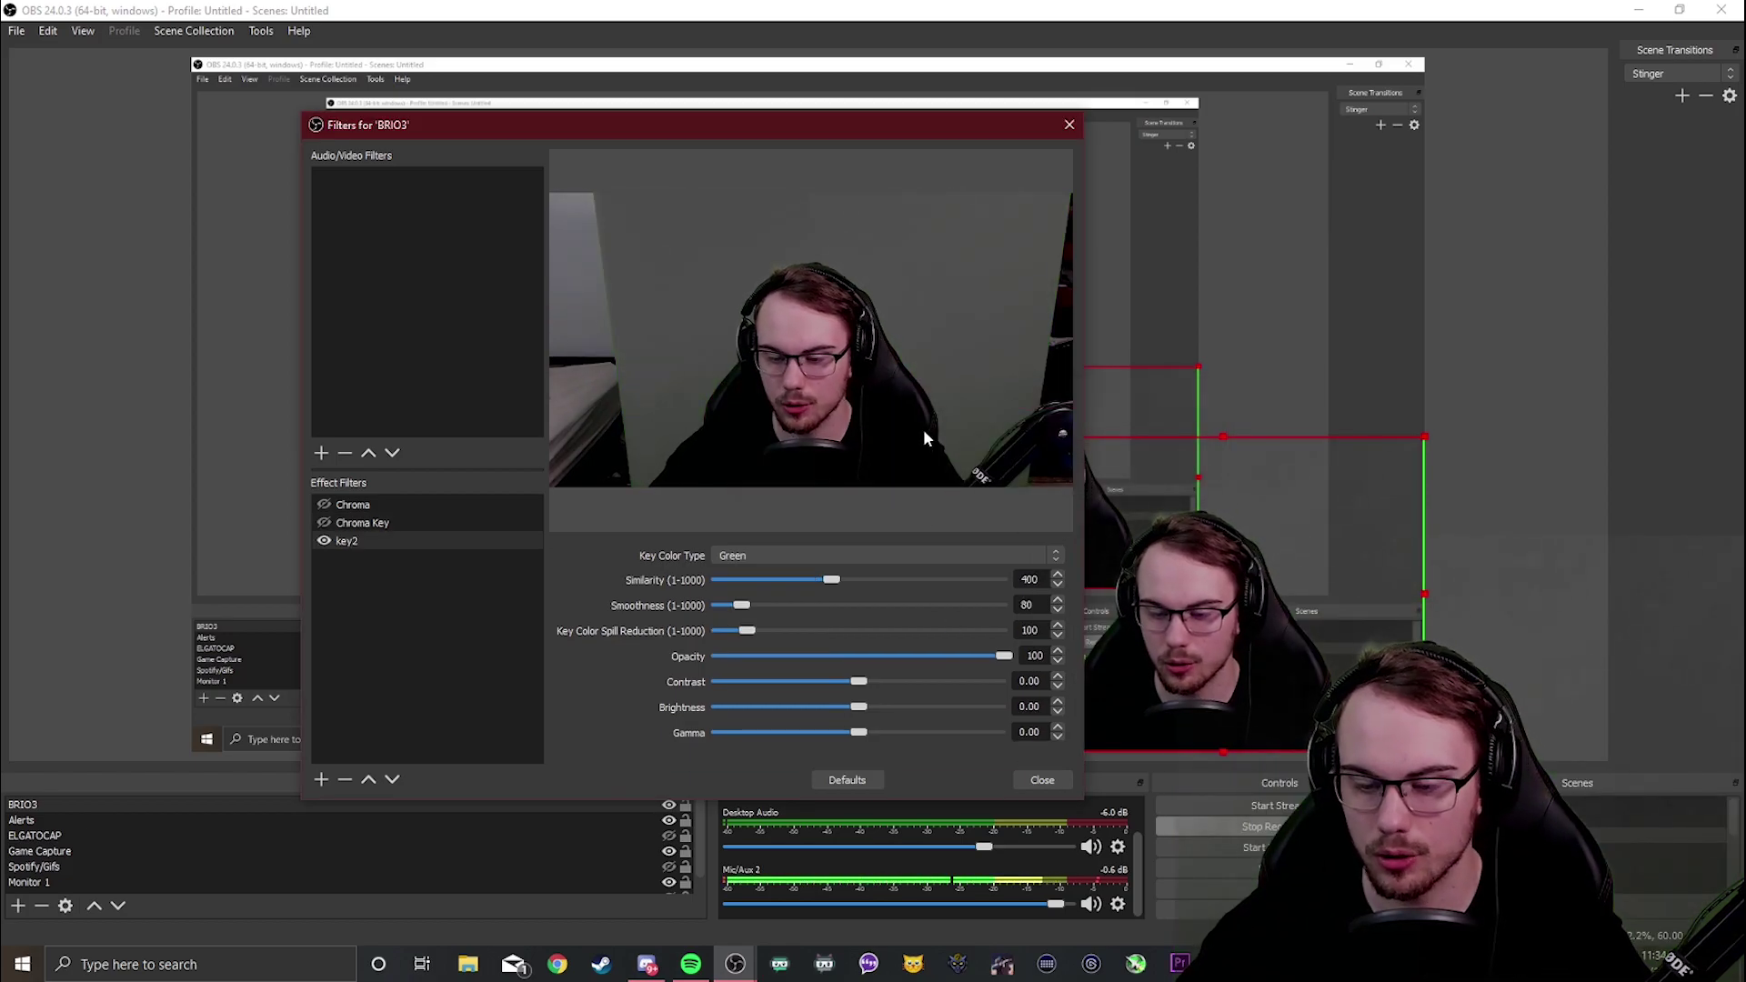
pyautogui.moveTo(891, 129); pyautogui.dragTo(712, 77)
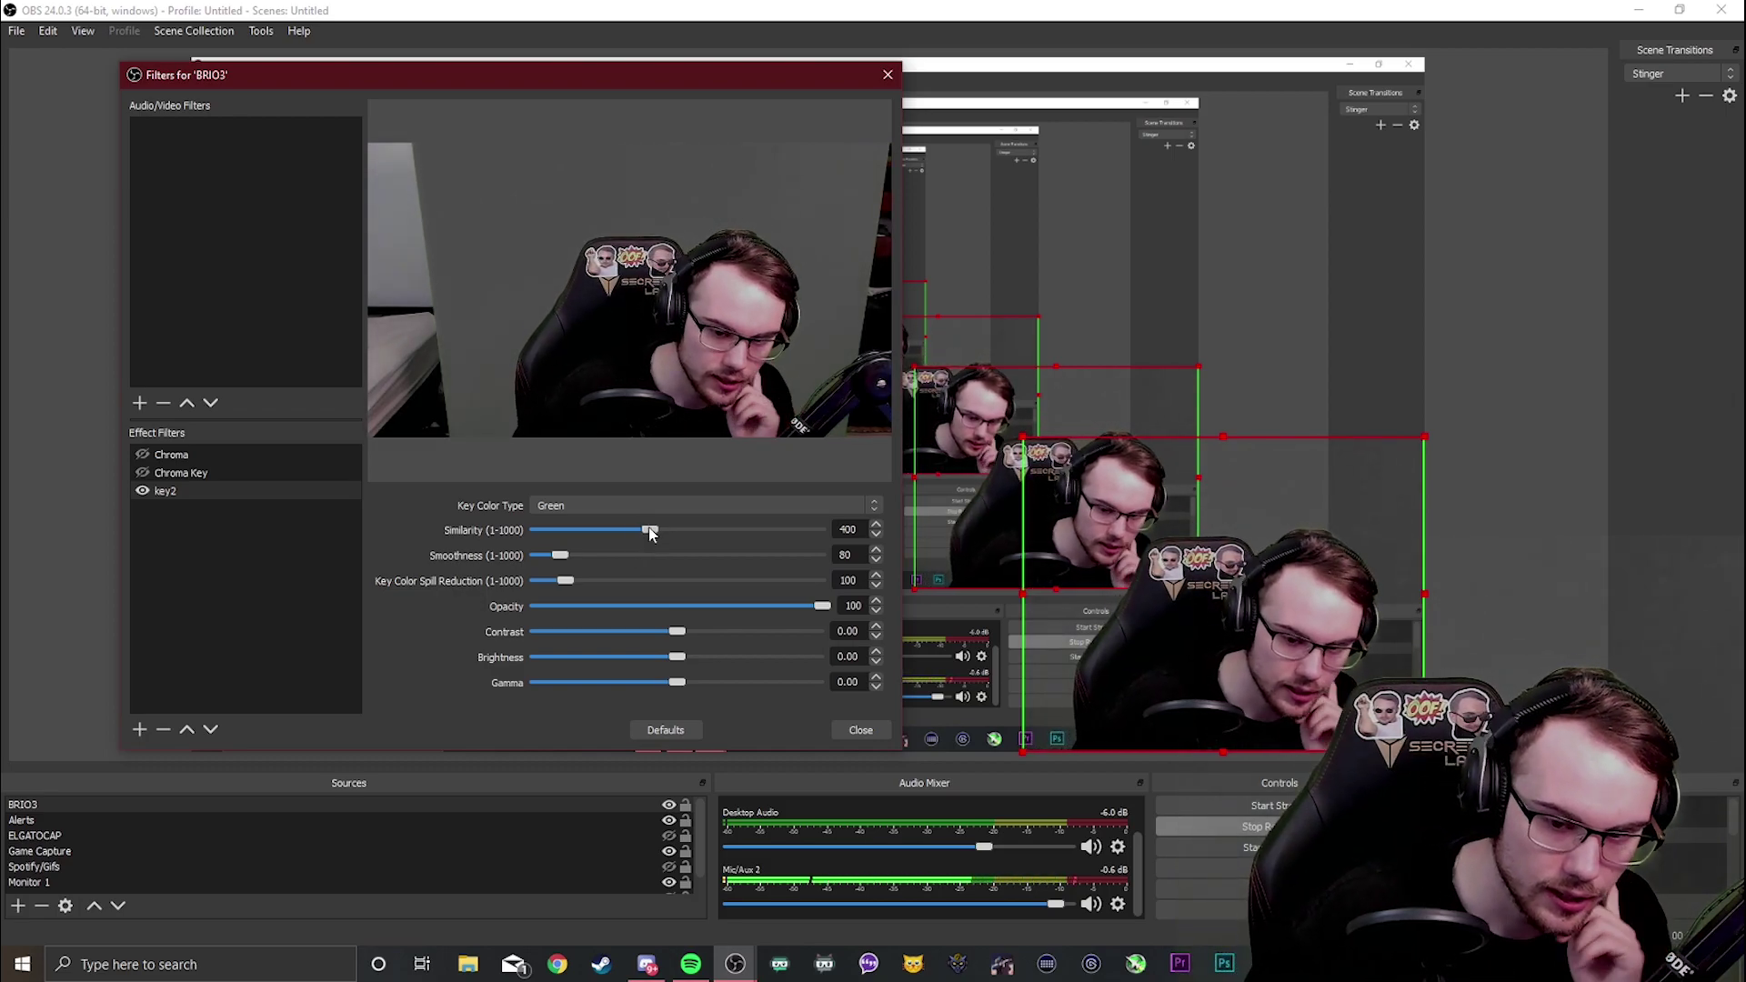
pyautogui.scroll(12, 648, 529)
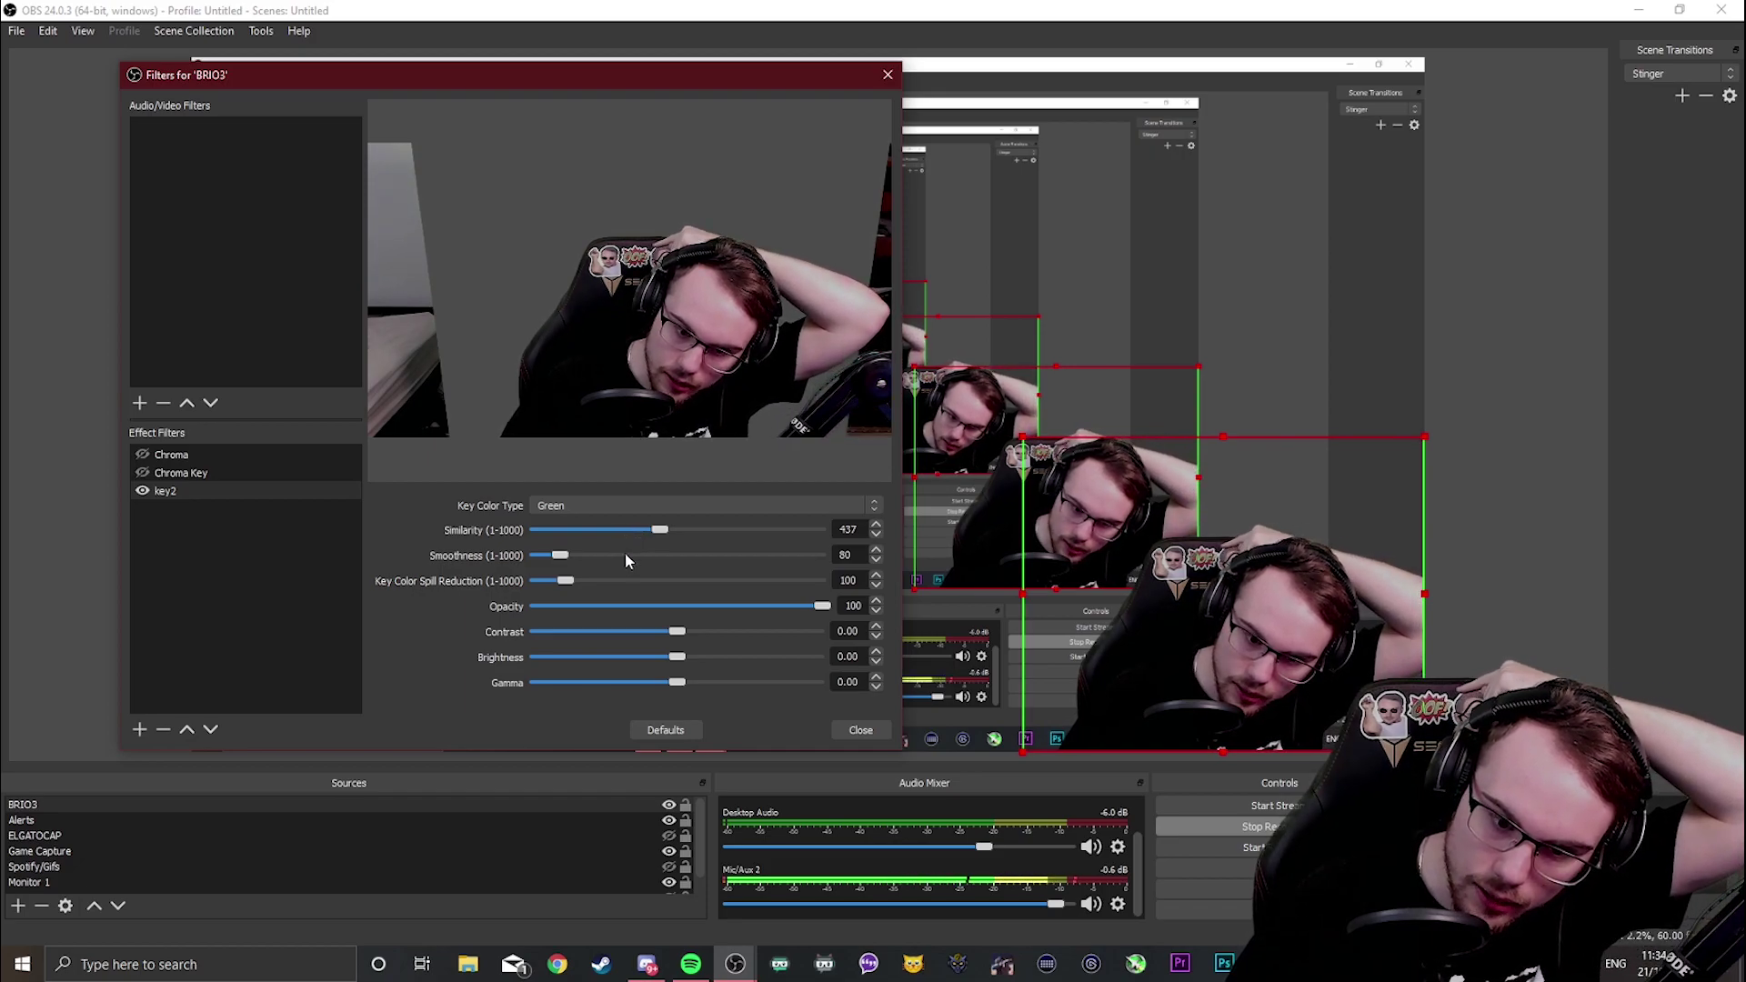
pyautogui.moveTo(657, 539); pyautogui.dragTo(583, 533)
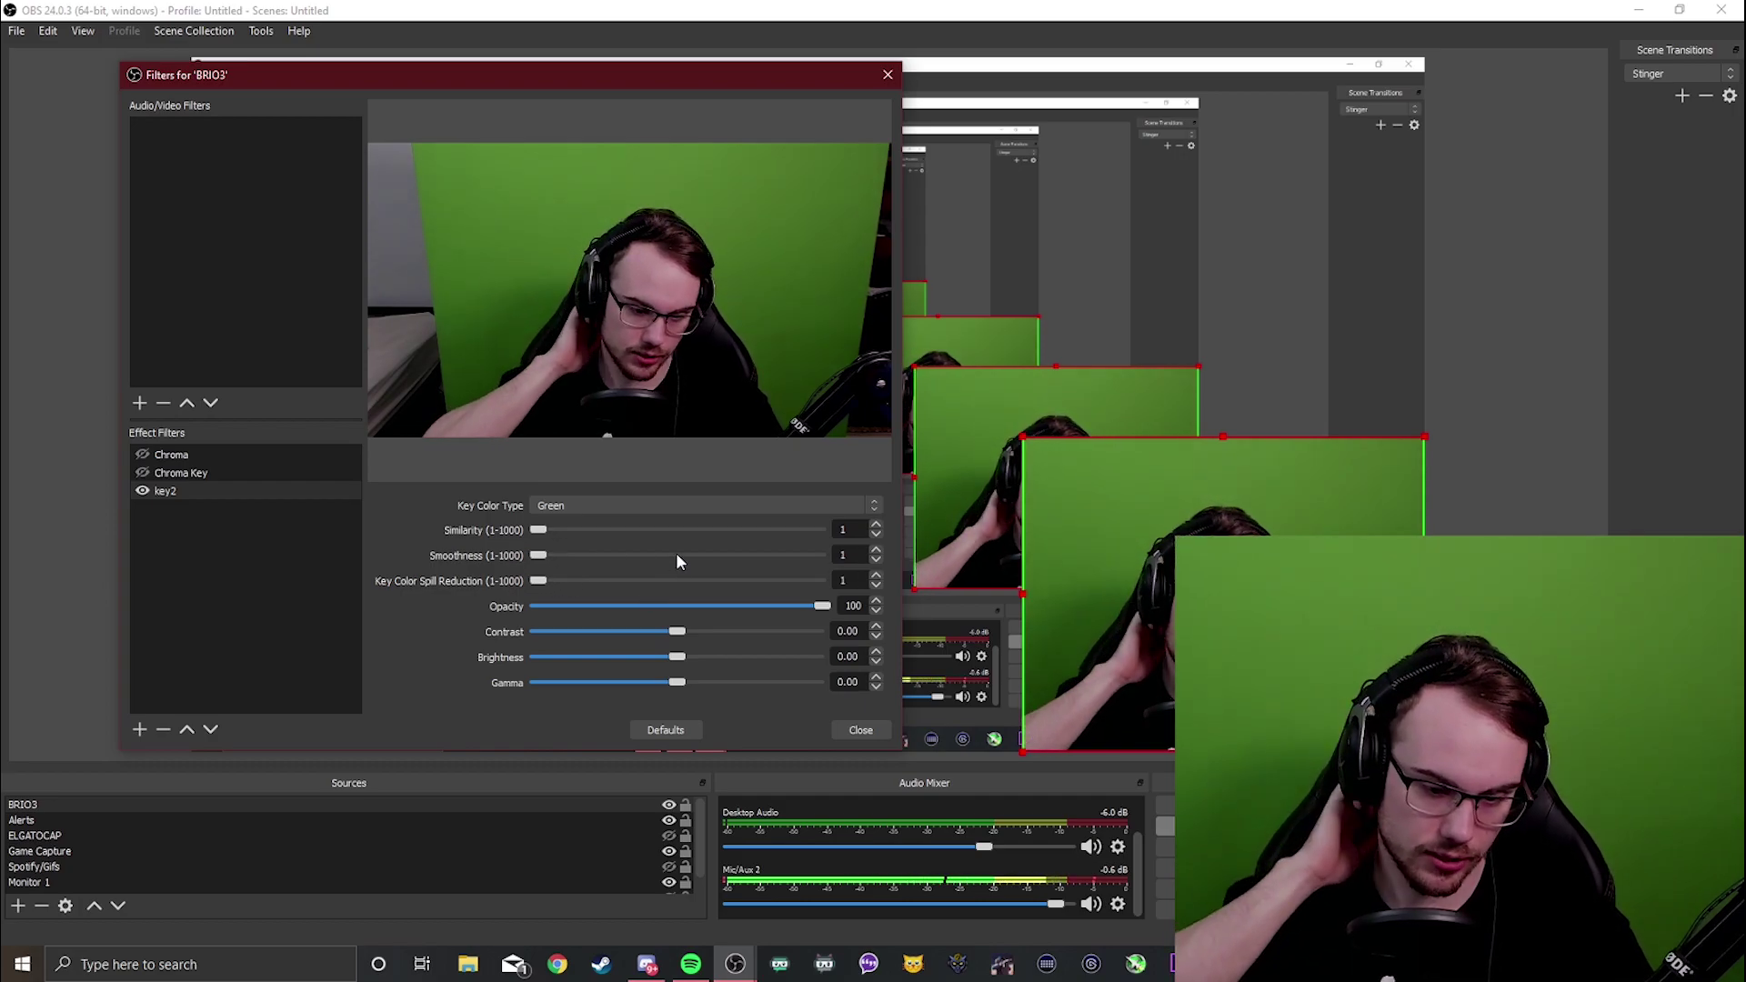
# Step: Set key2's Key Color Type to Custom and sample the green screen shade #295113 from the preview
pyautogui.click(604, 505)
pyautogui.click(582, 556)
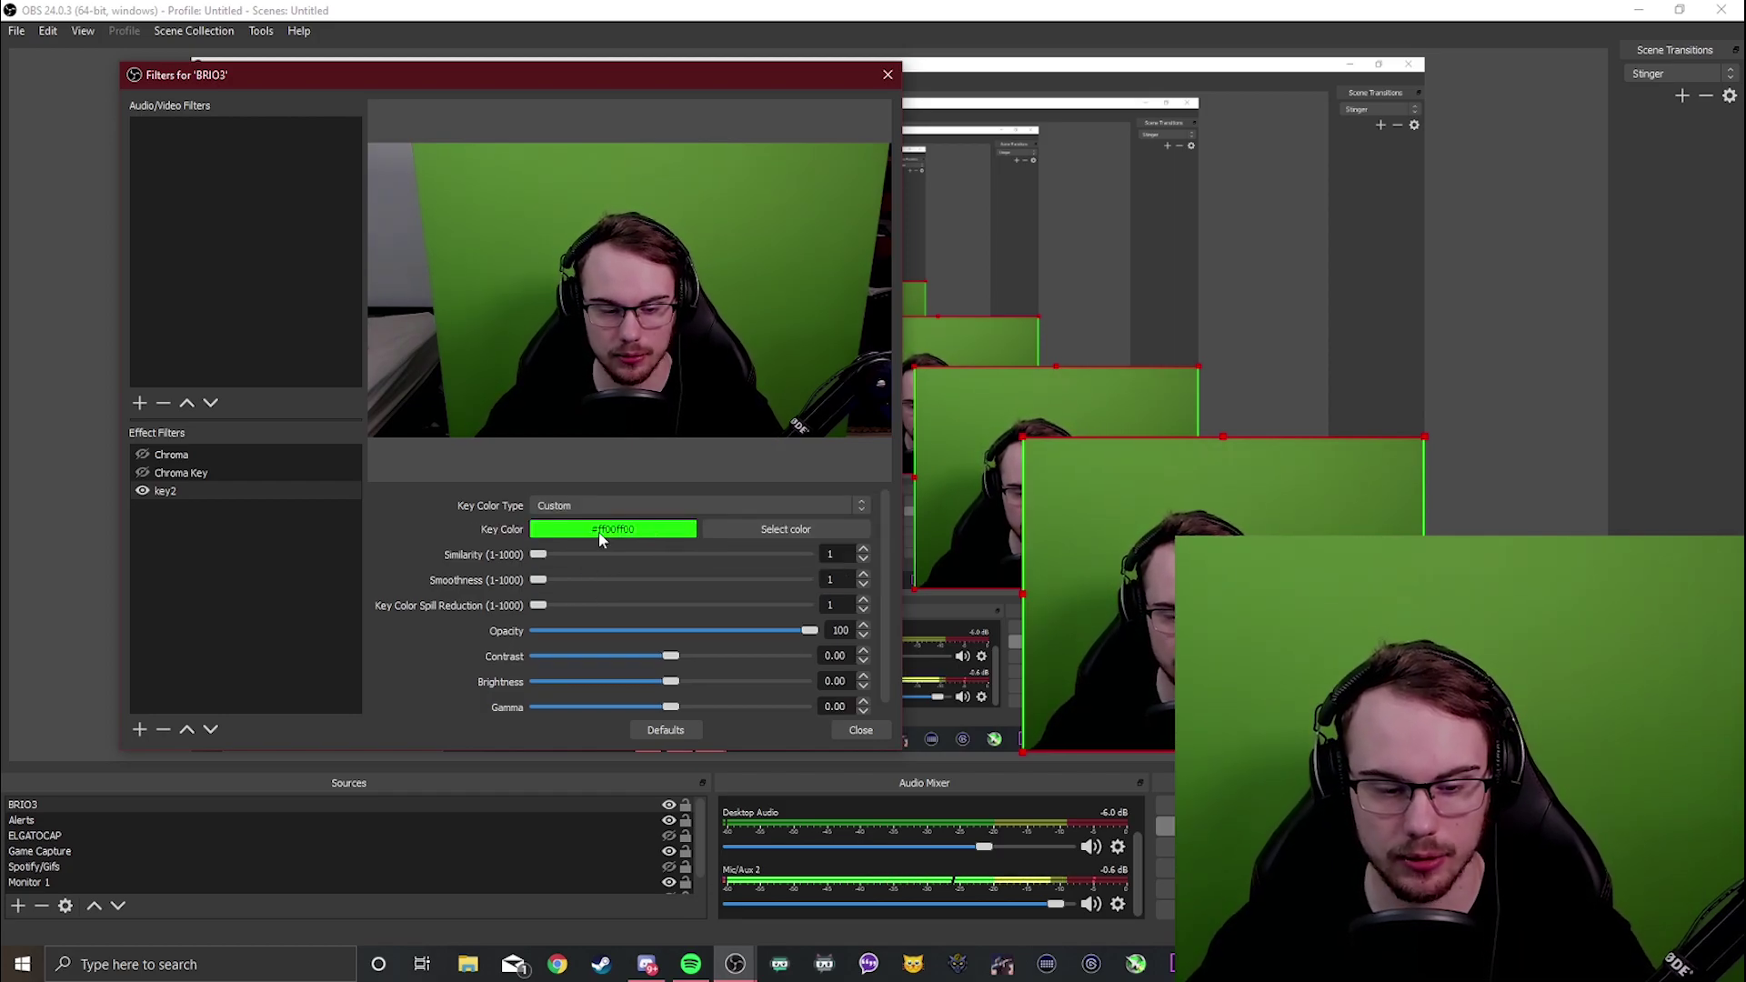
pyautogui.click(771, 531)
pyautogui.moveTo(577, 229); pyautogui.dragTo(442, 156)
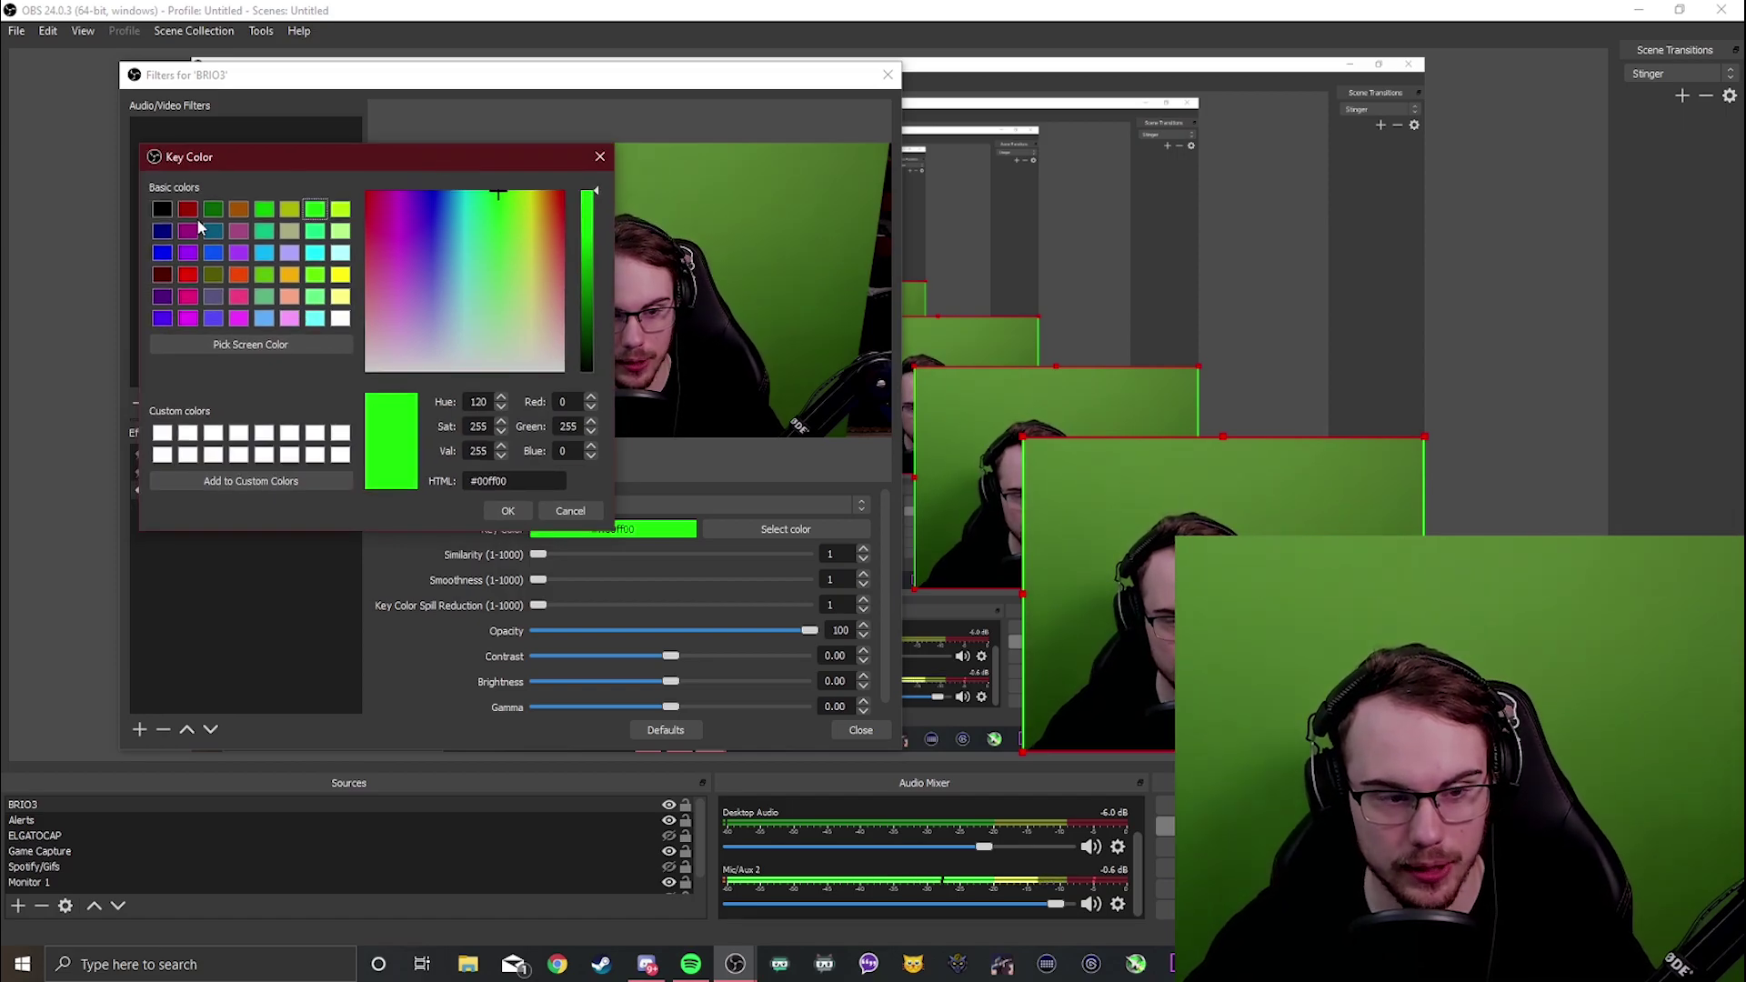
pyautogui.click(251, 345)
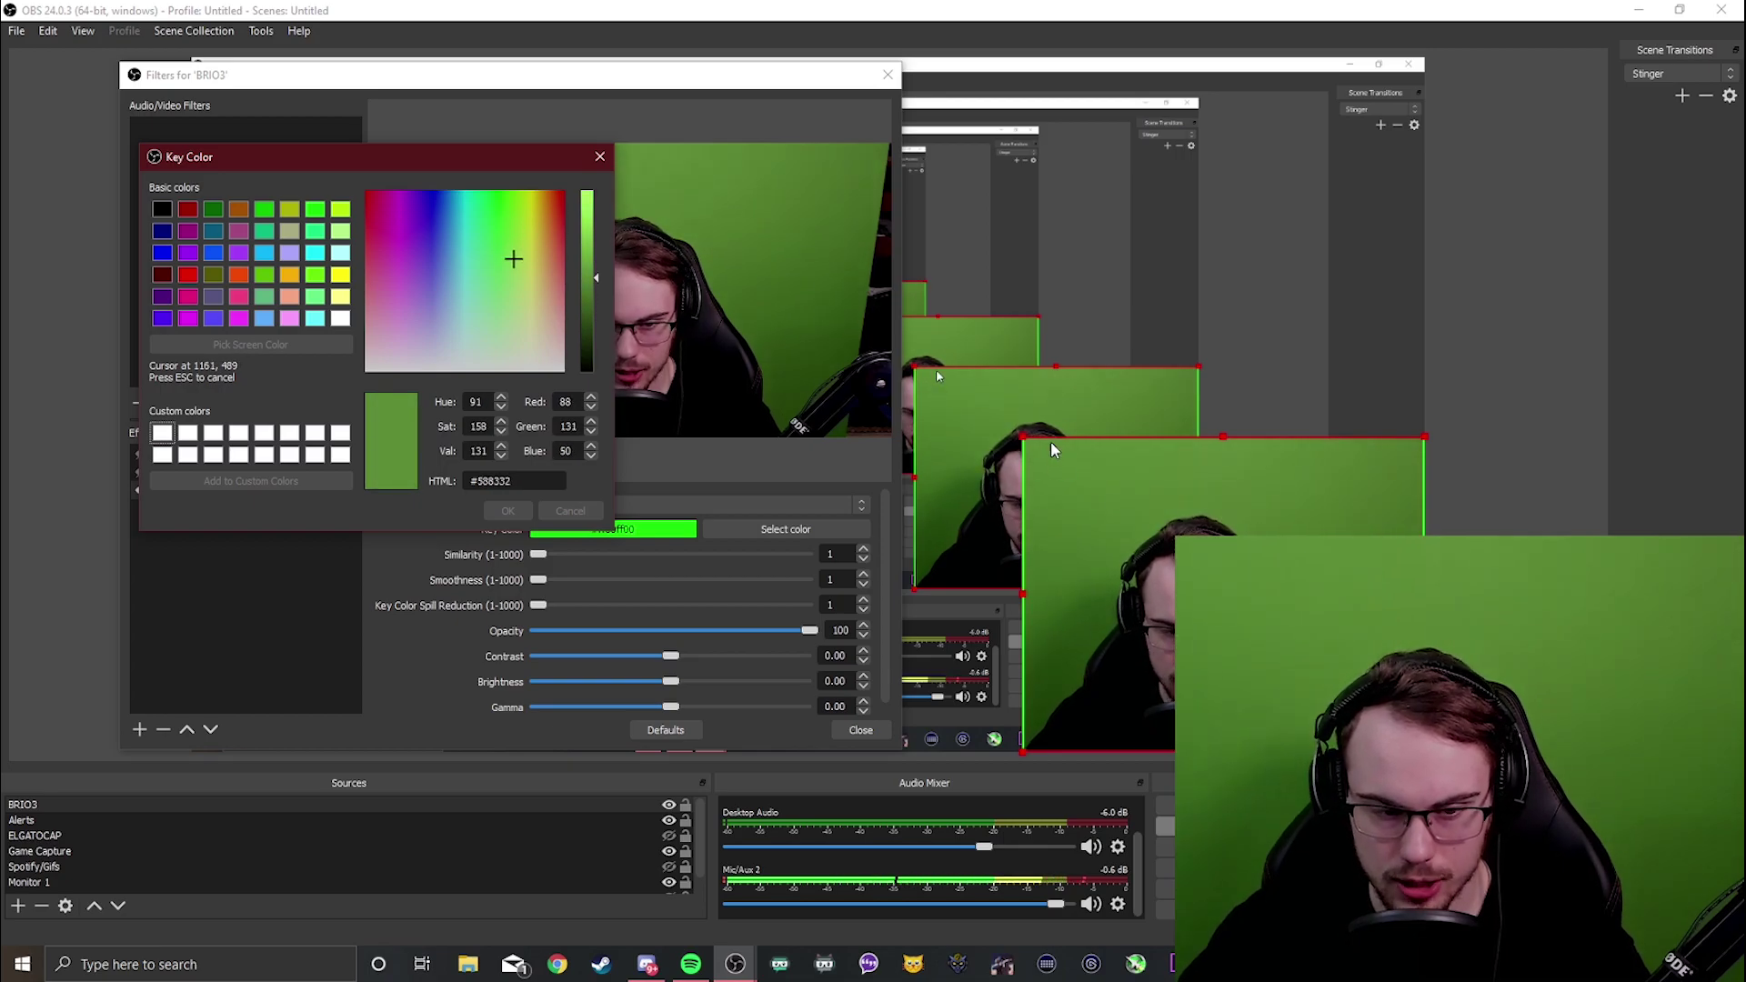
pyautogui.click(1066, 634)
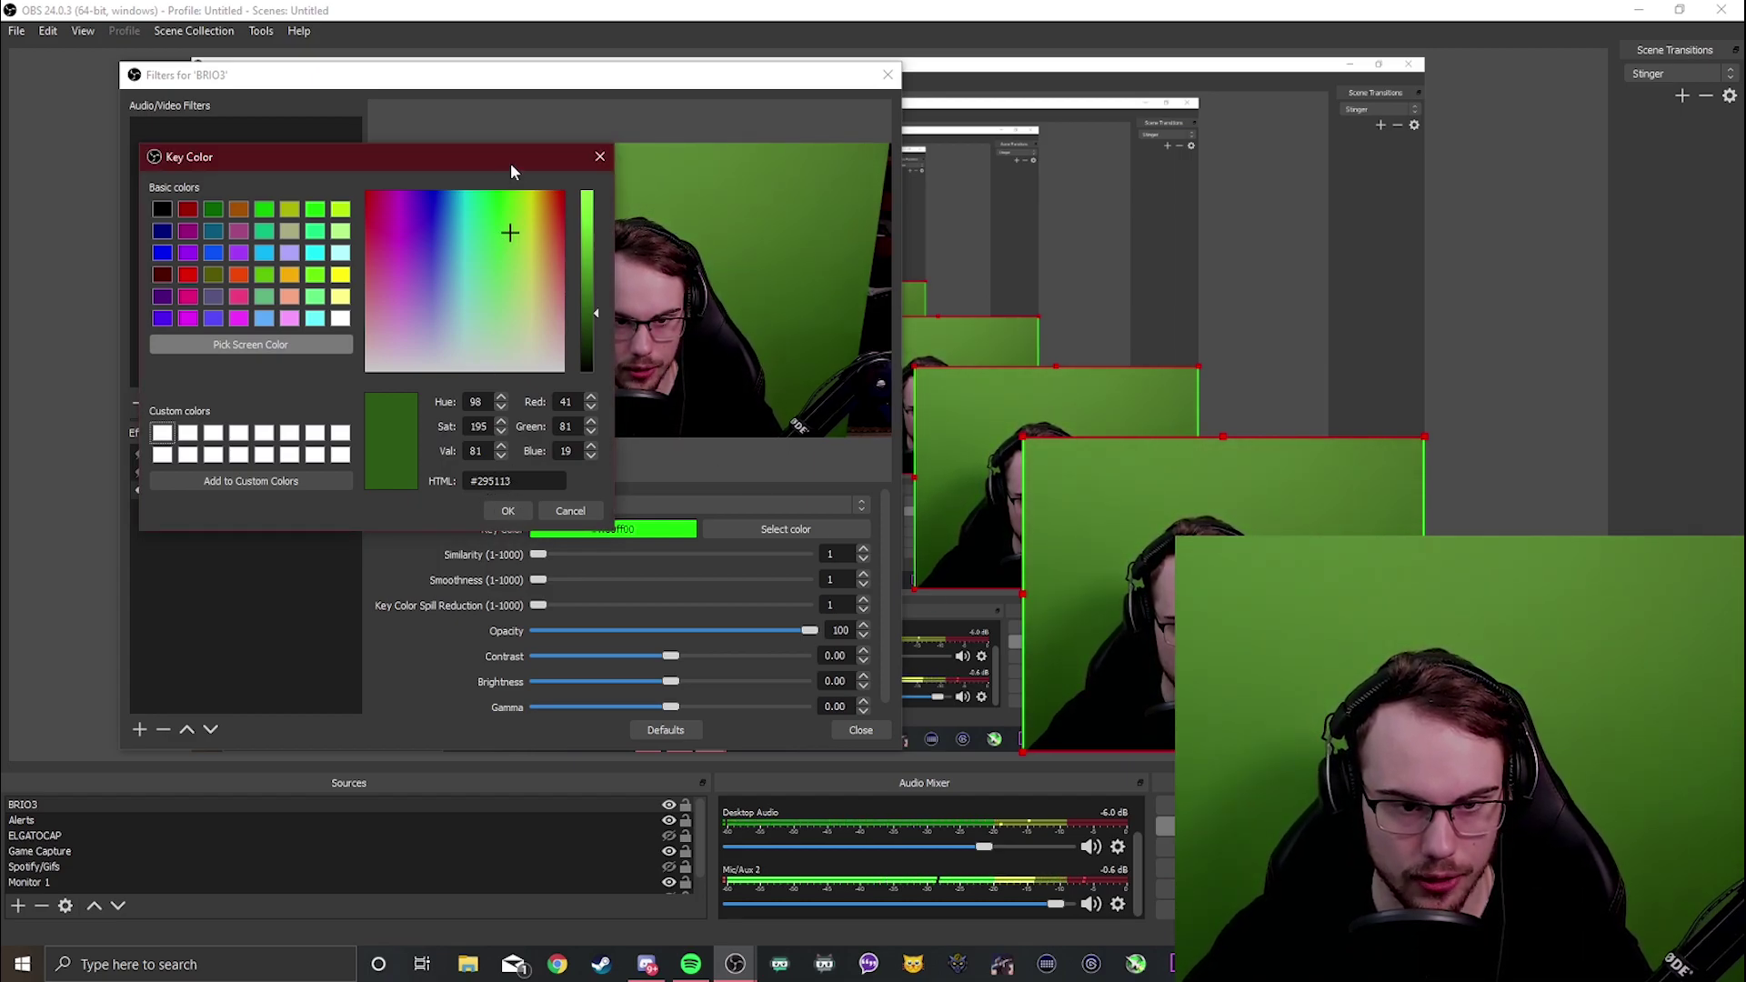
pyautogui.moveTo(511, 162); pyautogui.dragTo(1127, 161)
# Step: Apply #ff295113 as key2's key colour and raise Similarity to 62
pyautogui.click(1128, 489)
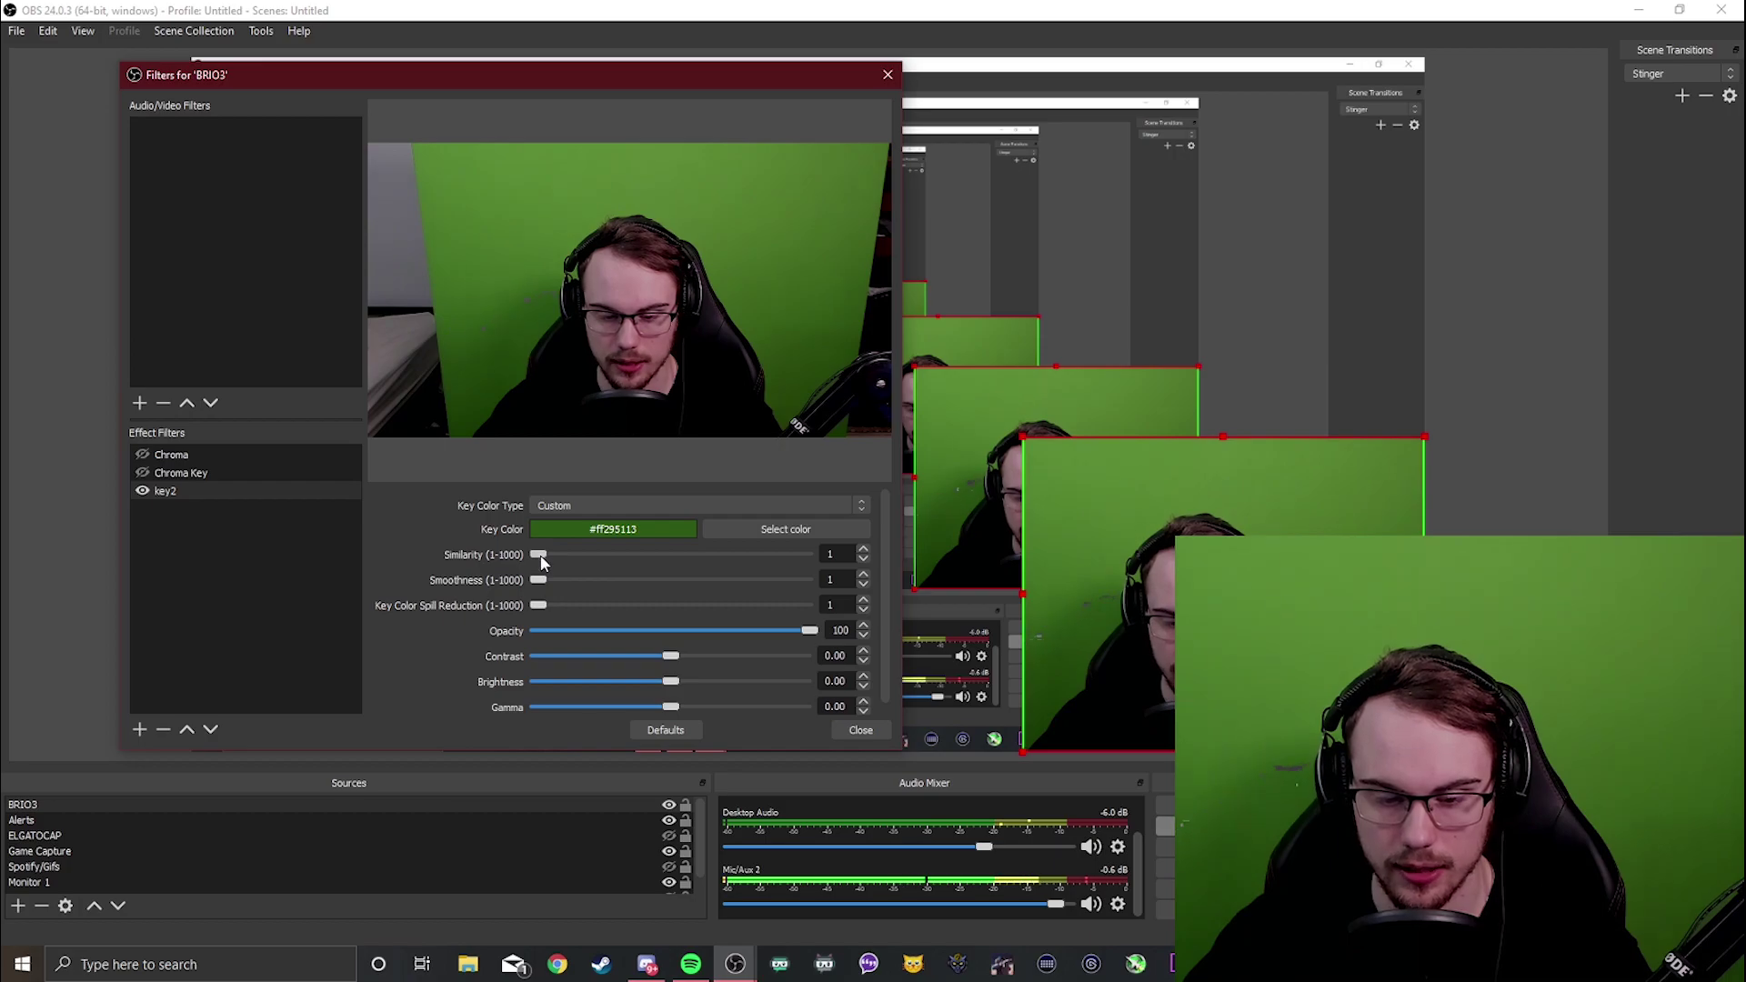
pyautogui.moveTo(542, 554); pyautogui.dragTo(551, 562)
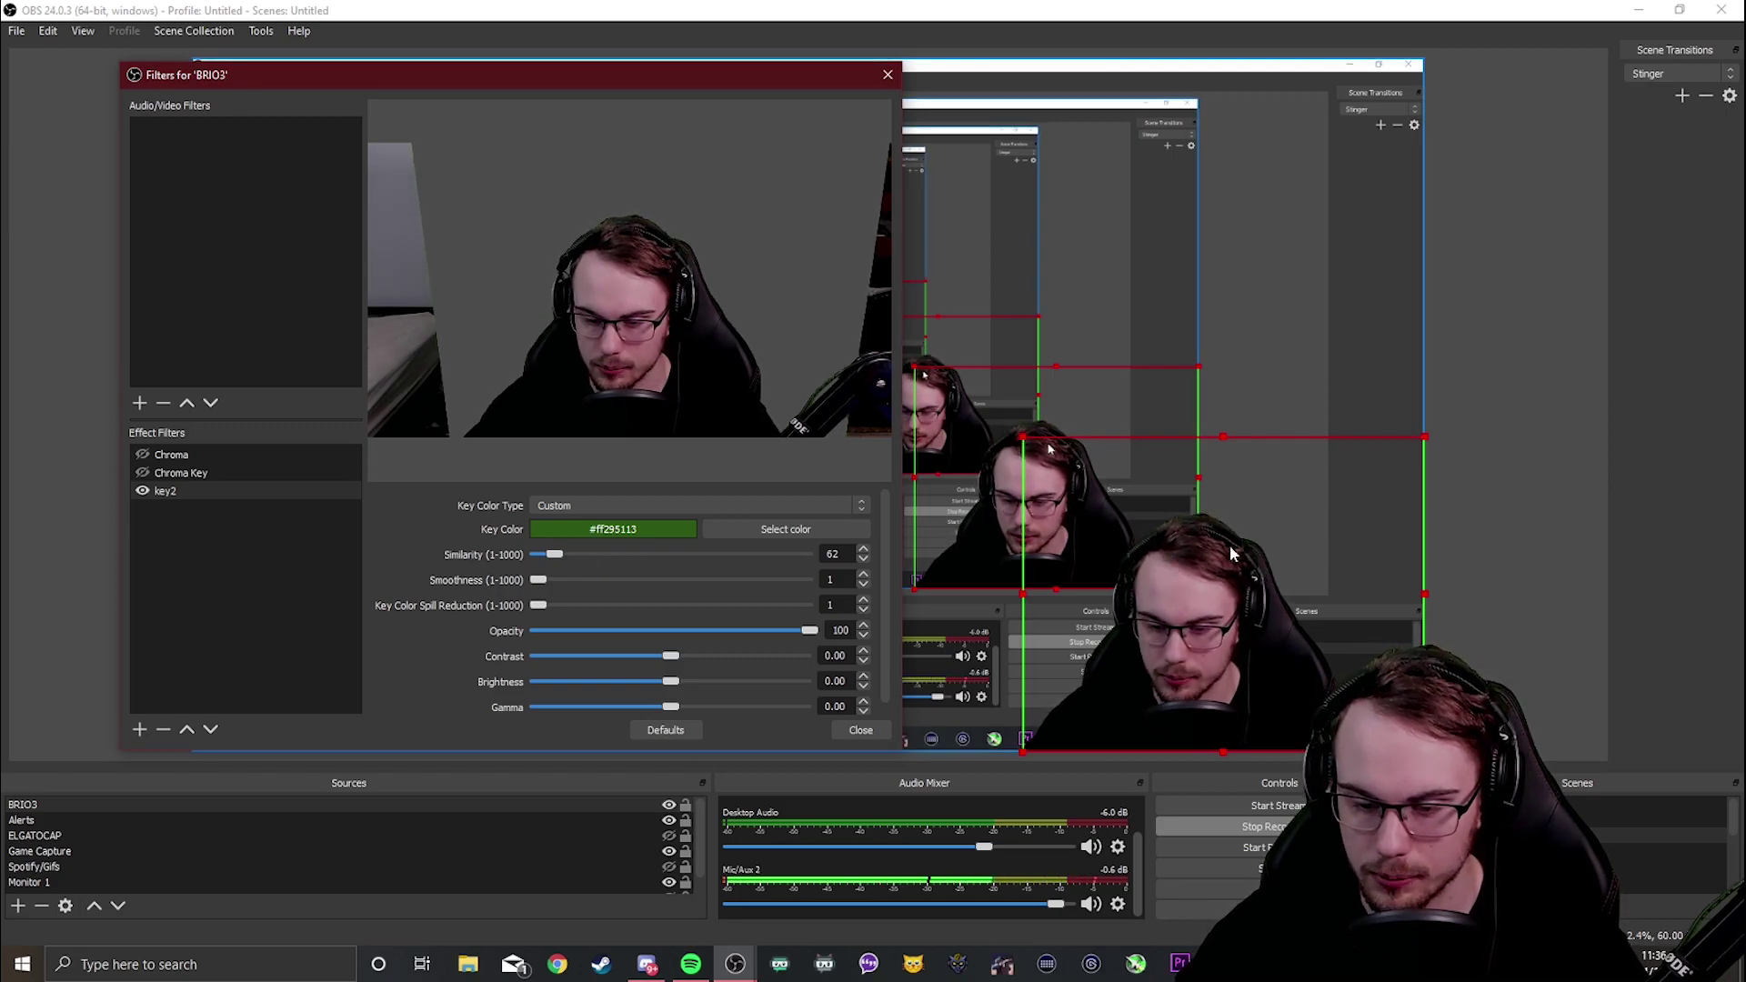
# Step: Raise key2's Key Color Spill Reduction to 10 and nudge Smoothness up two steps
pyautogui.click(866, 602)
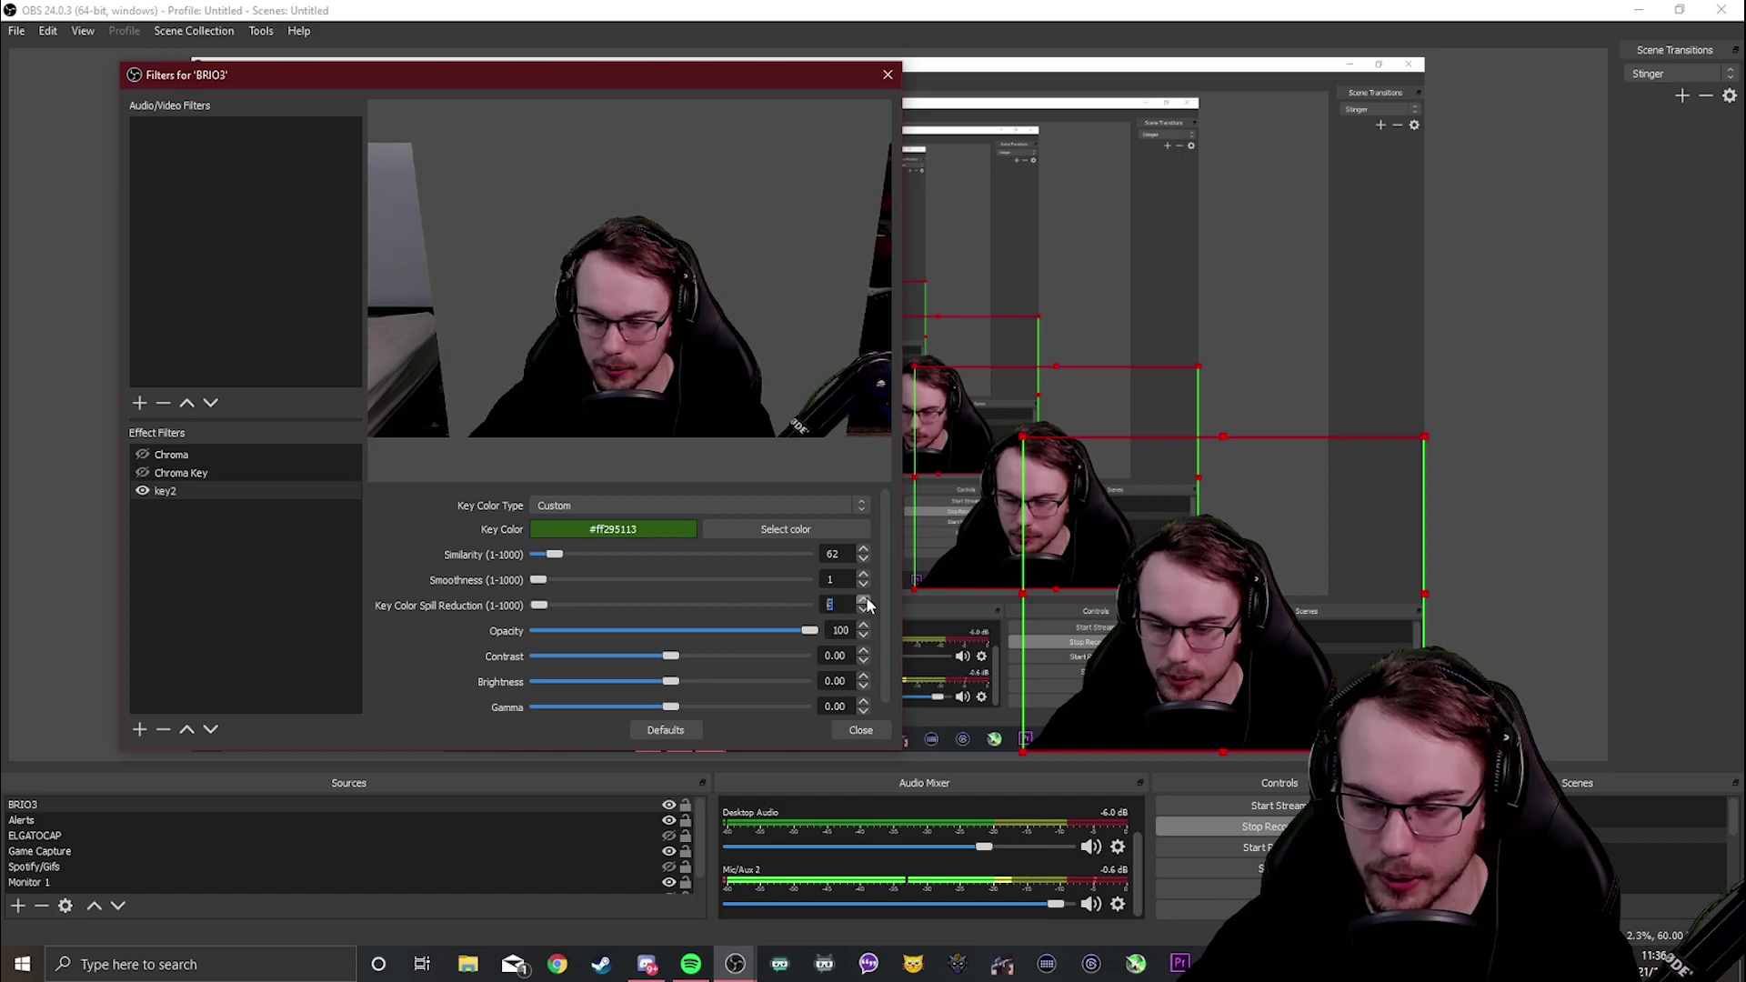
pyautogui.scroll(9, 866, 596)
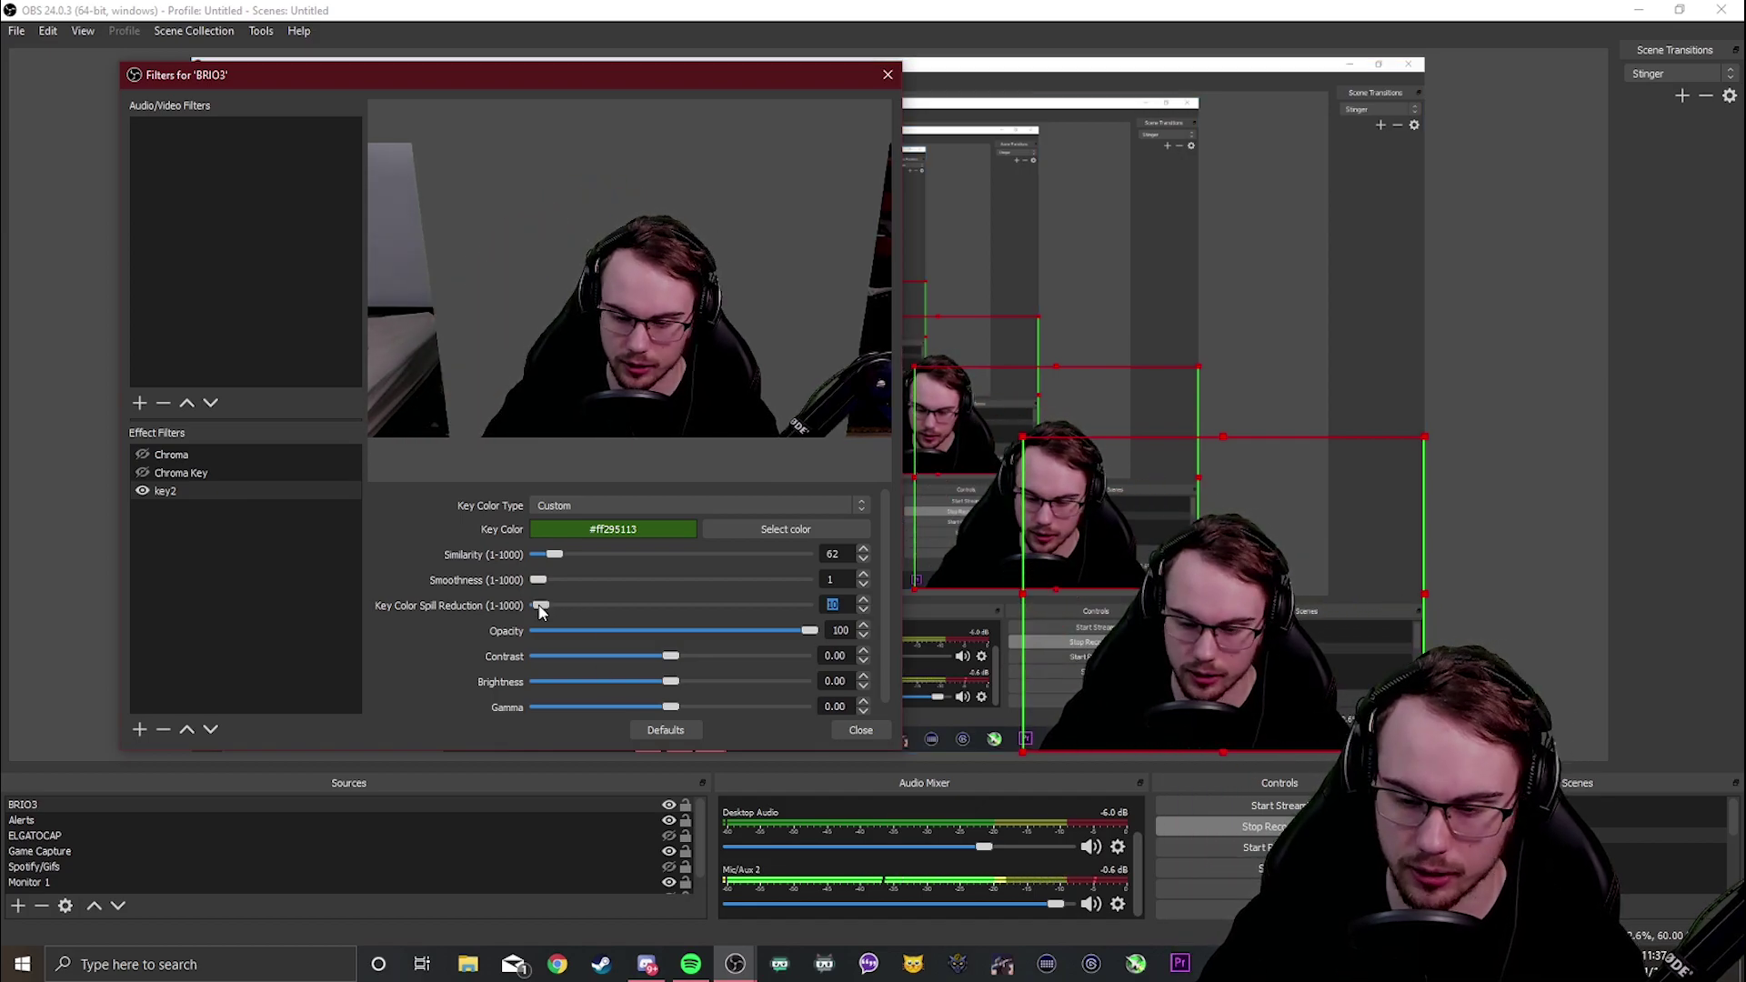
pyautogui.moveTo(540, 609); pyautogui.dragTo(601, 616)
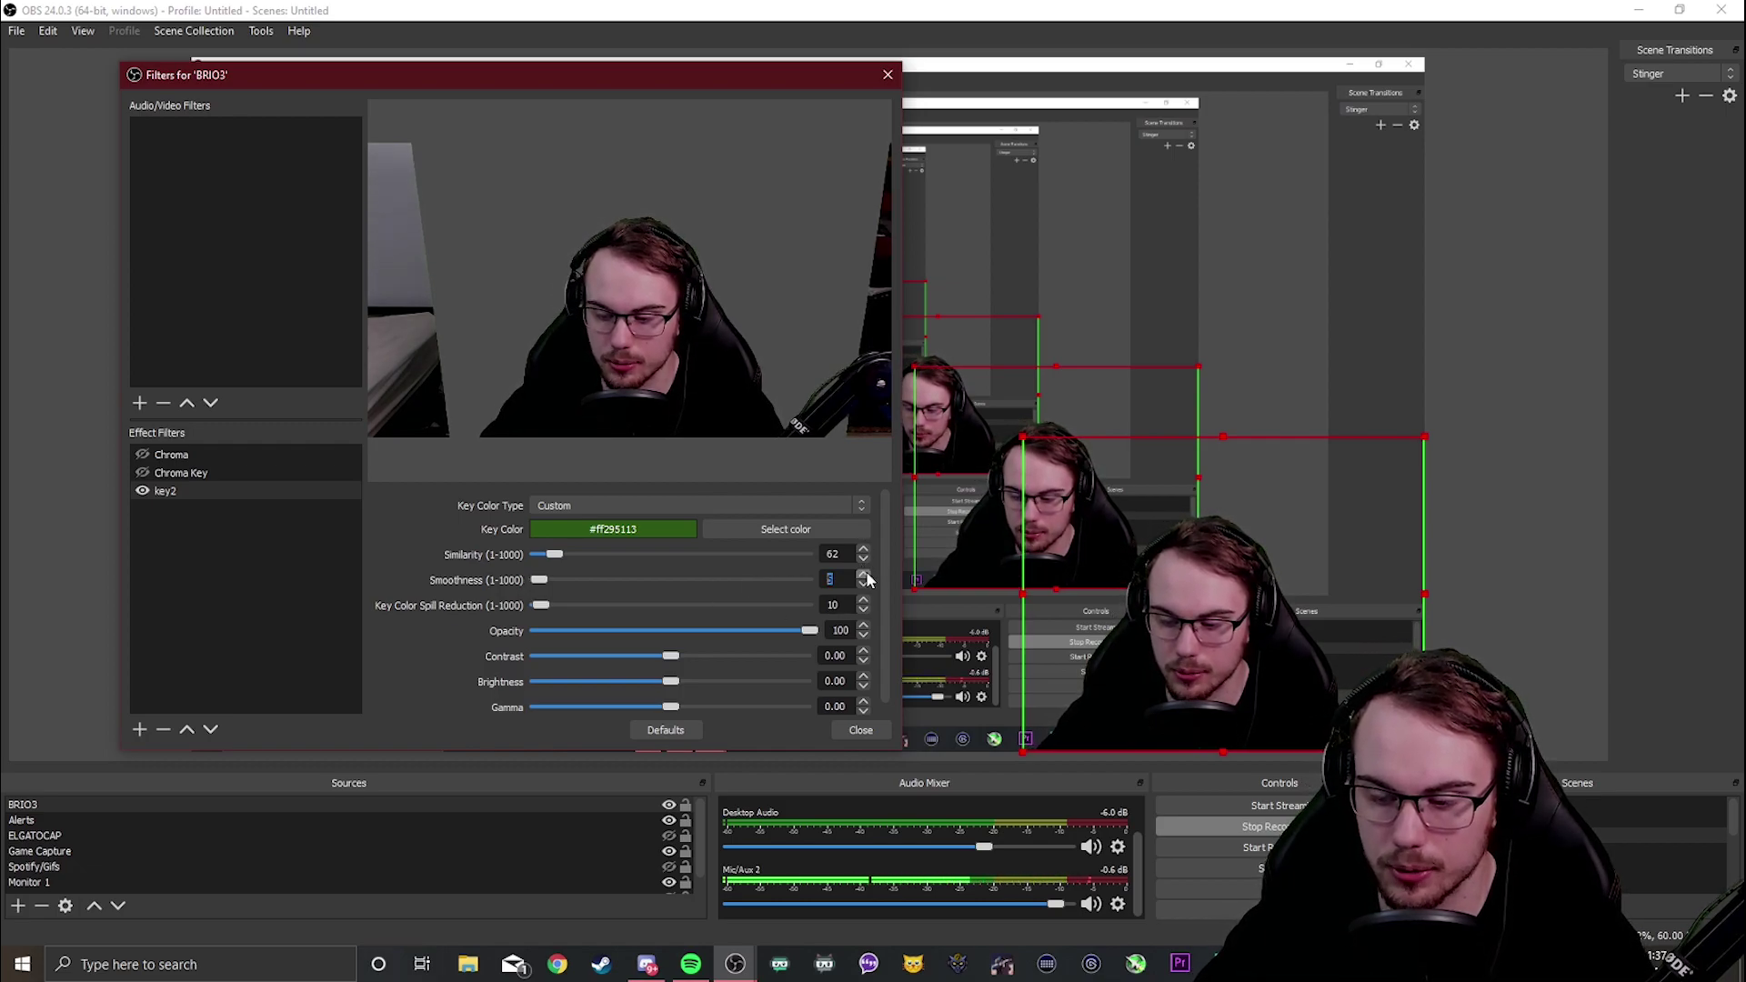
pyautogui.click(864, 574)
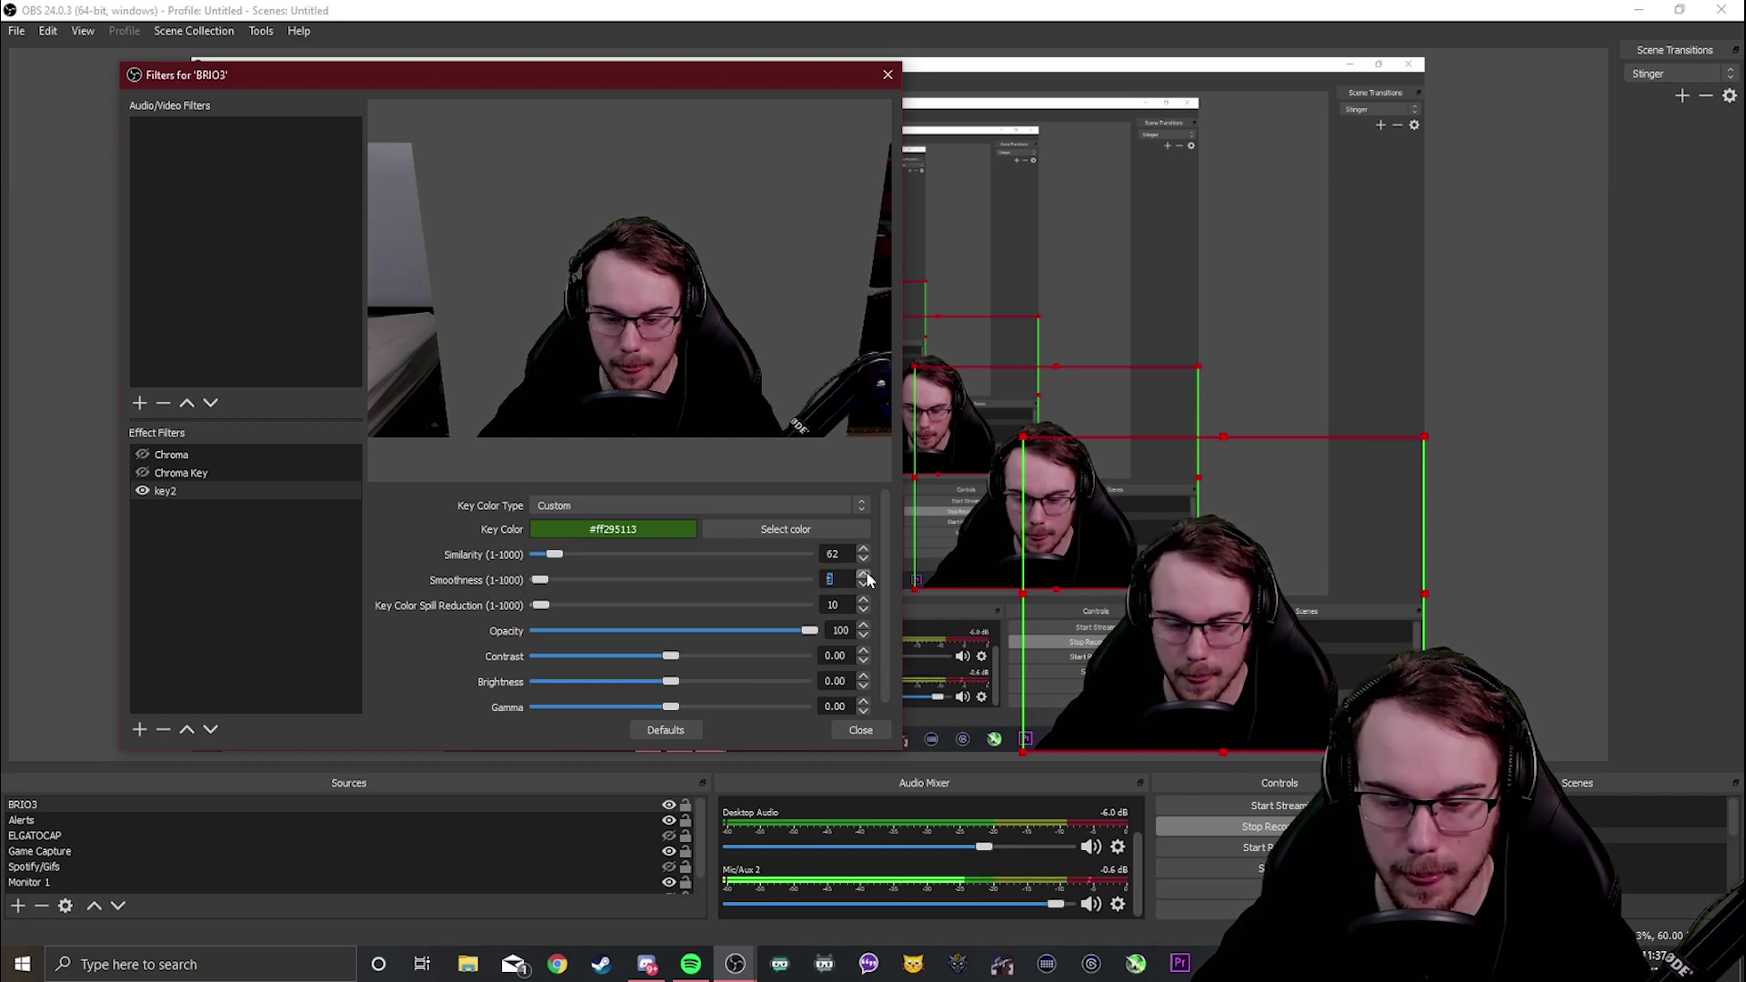
pyautogui.click(865, 574)
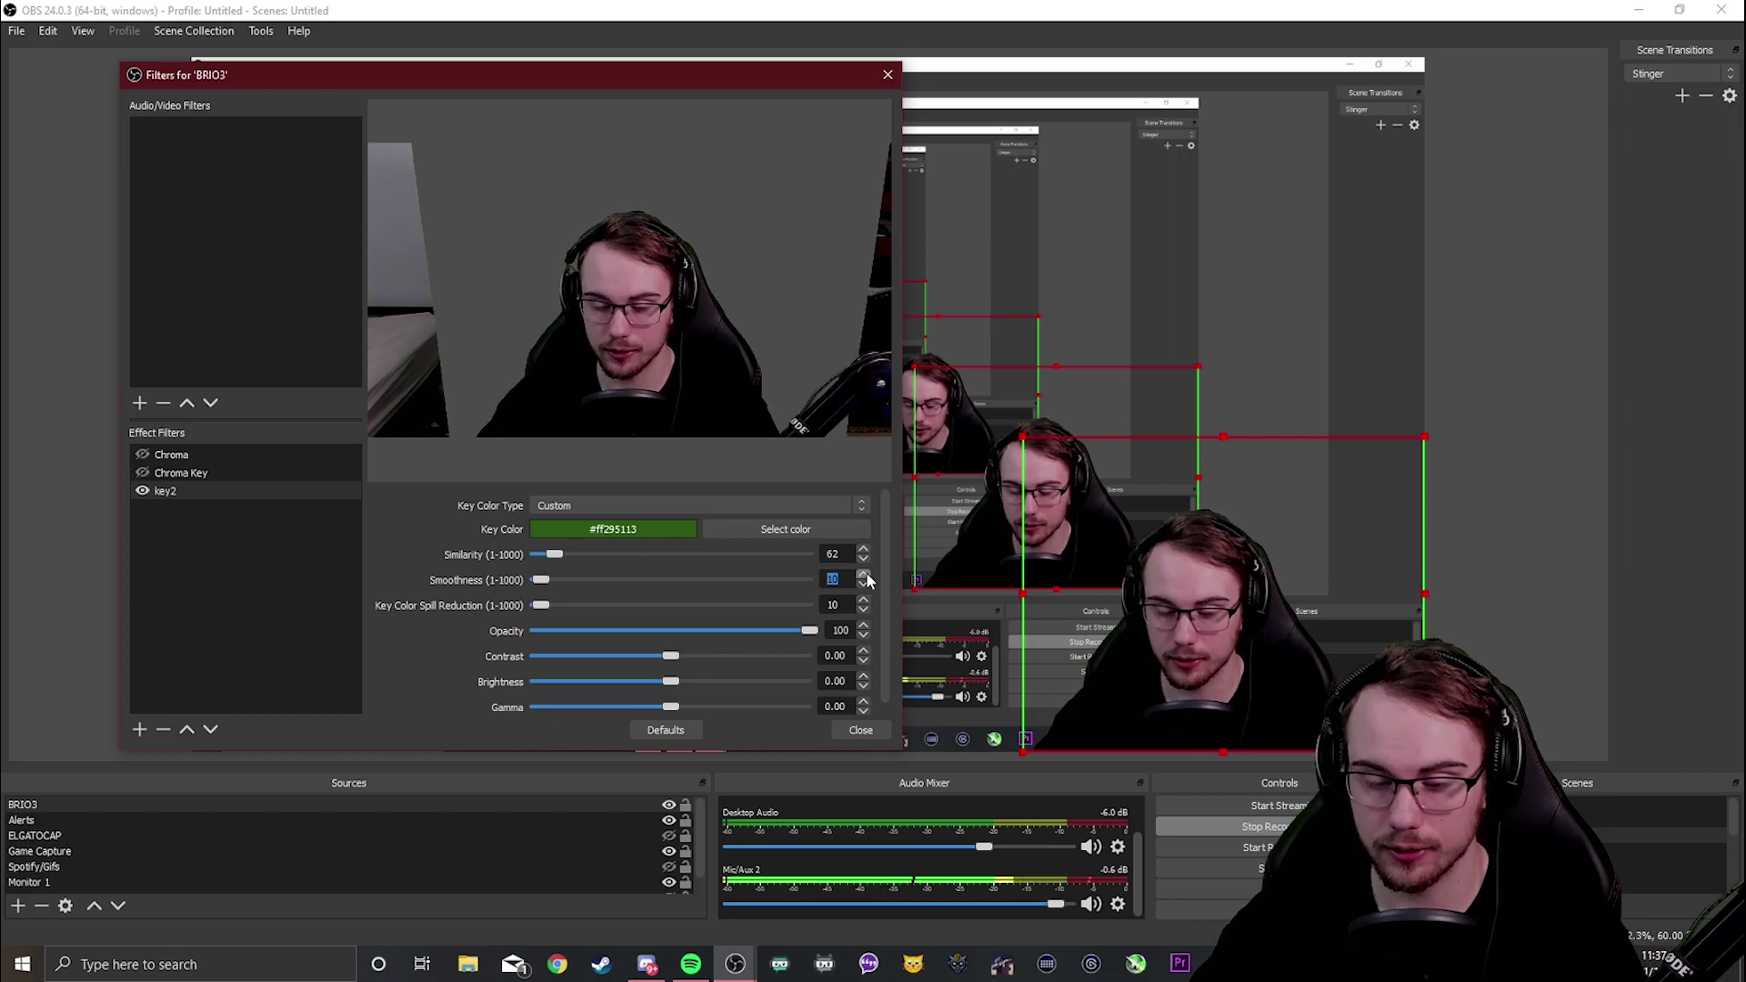